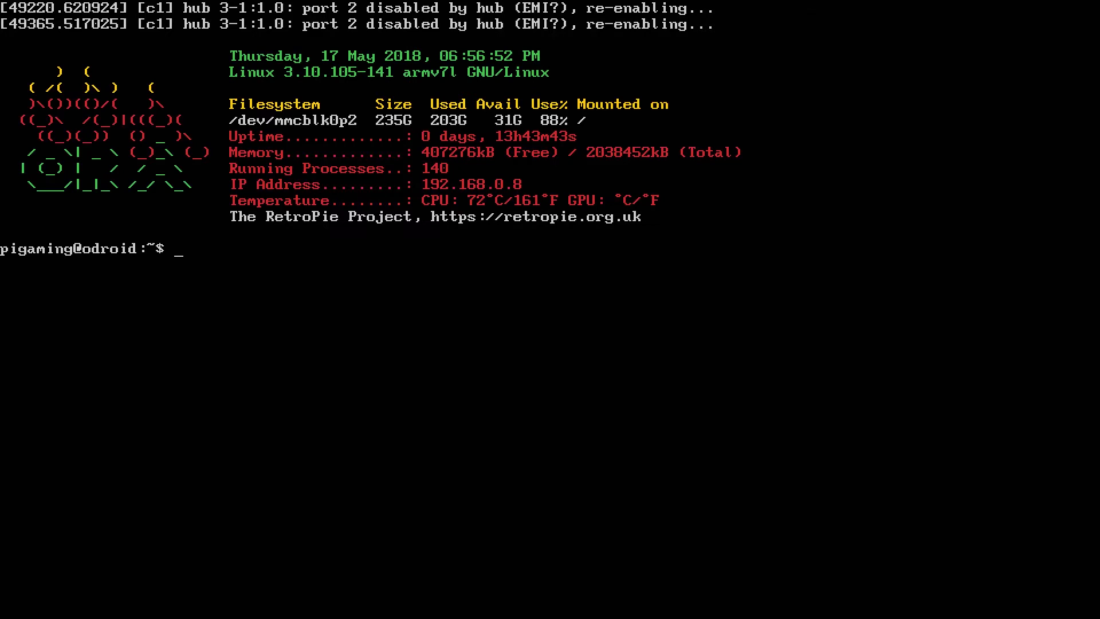
Change the working directory to RetroPie-Setup inside the home folder
type("cd")
key("Return")
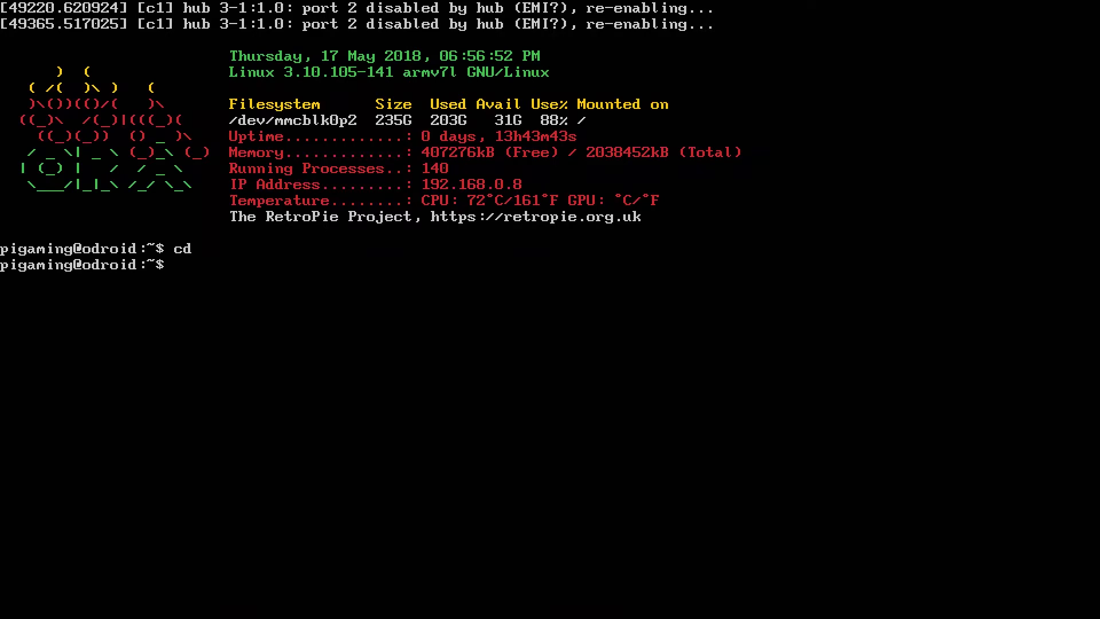
type("cd RetroPie")
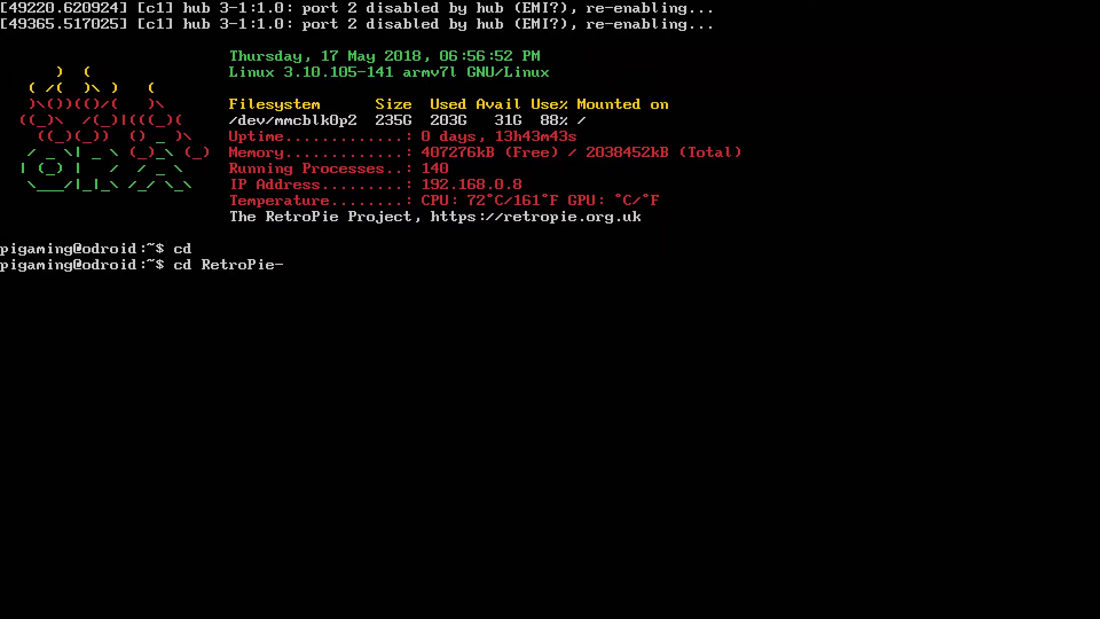
type("-")
key("Tab")
key("Return")
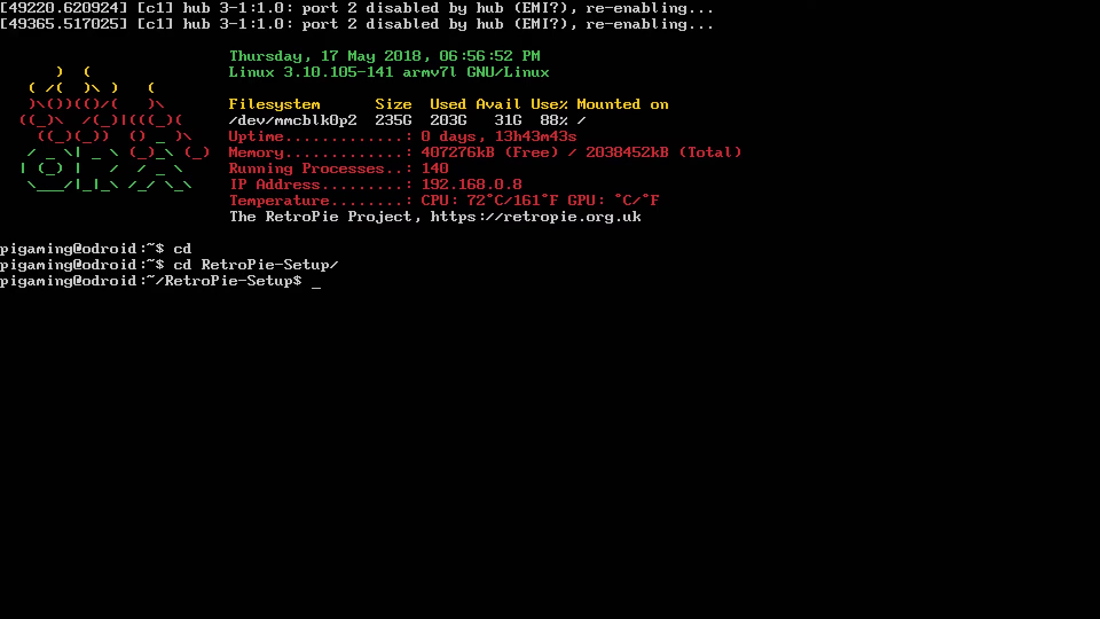
Launch the RetroPie-Setup script from the current directory with sudo
type("sudo ./retropie")
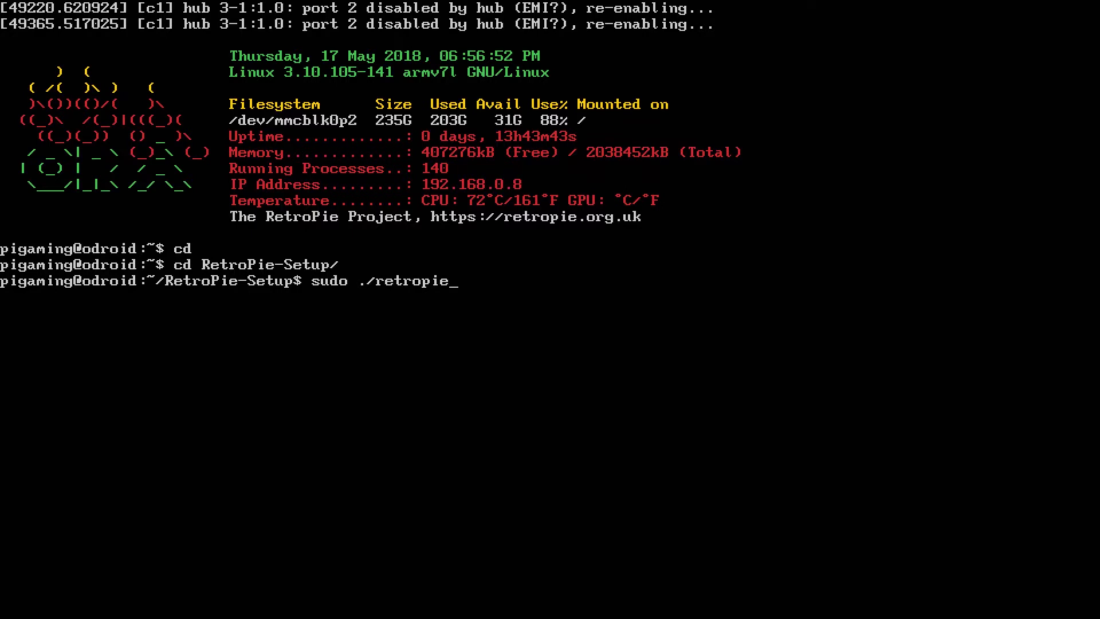
type("_se")
key("Tab")
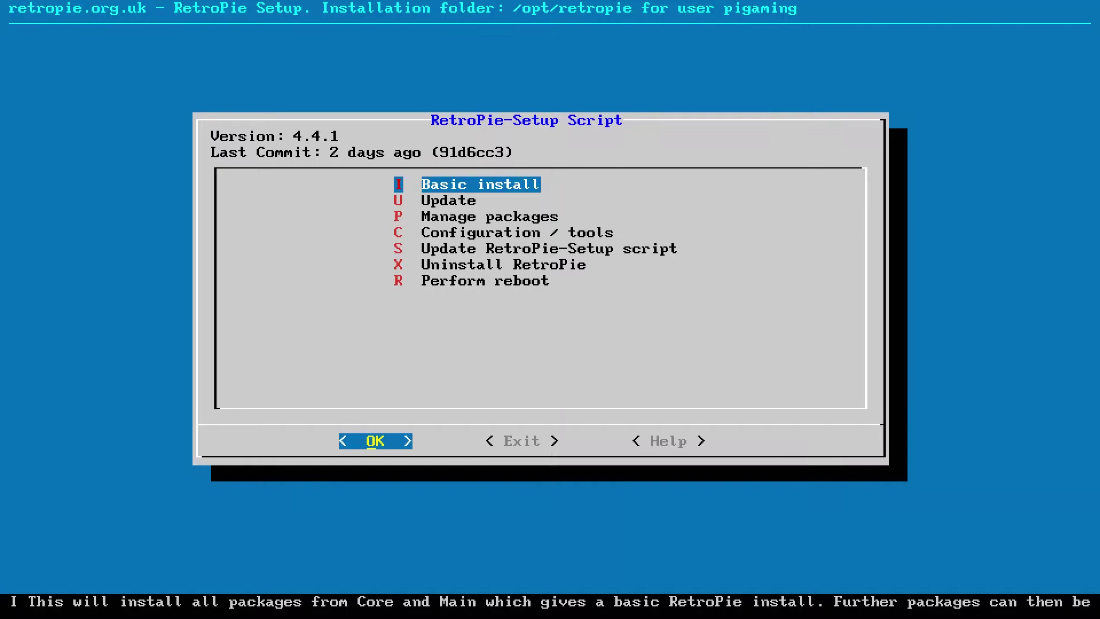
Go into package management, list the main packages and locate lr-atari800
key("Down")
key("Down")
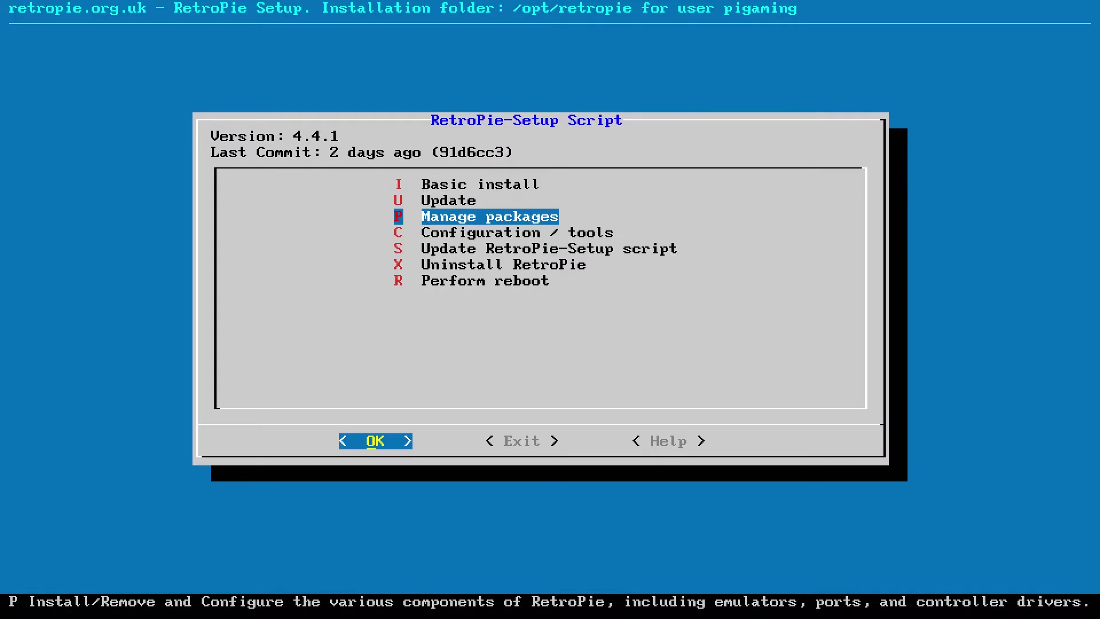
key("Return")
key("Down")
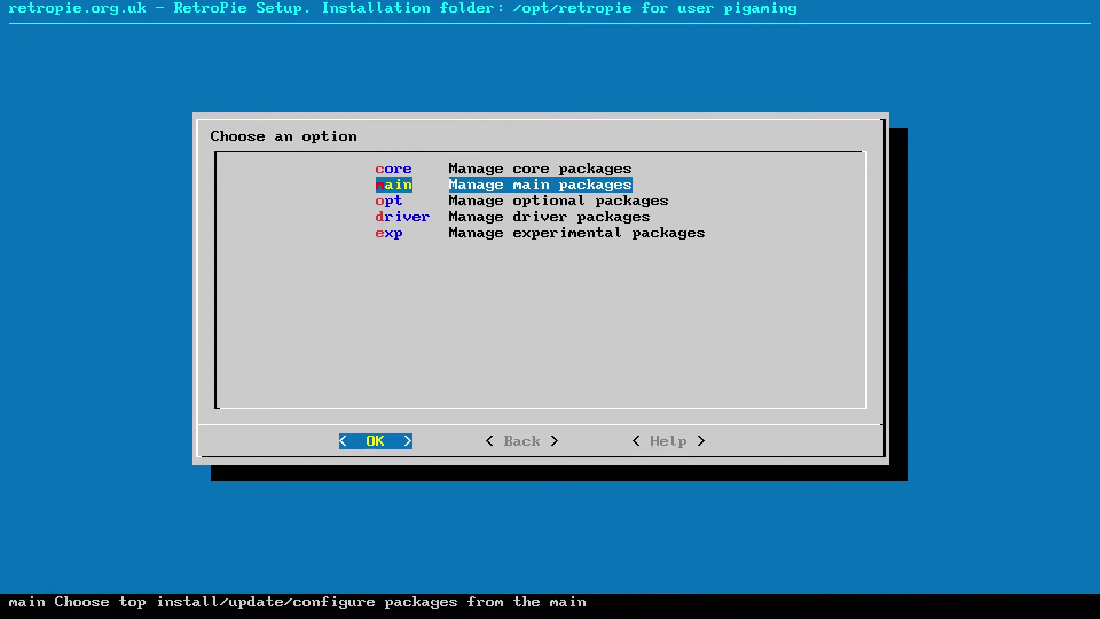
key("Return")
key("Down")
key("Down")
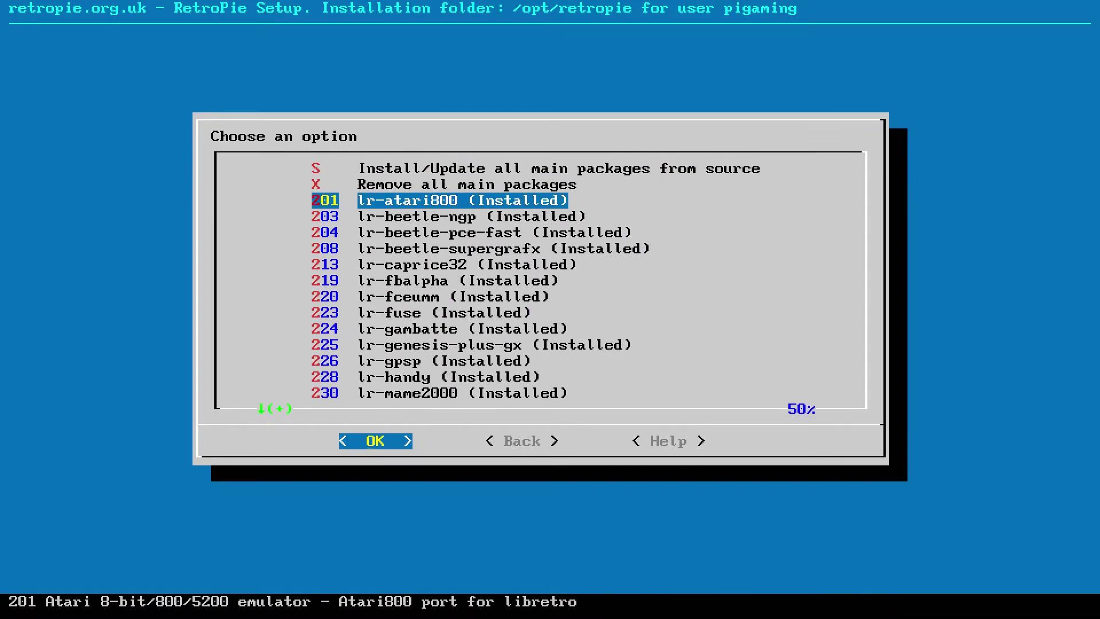
Open the lr-atari800 package options and select Update from source
key("Return")
key("Down")
key("Down")
key("Up")
key("Up")
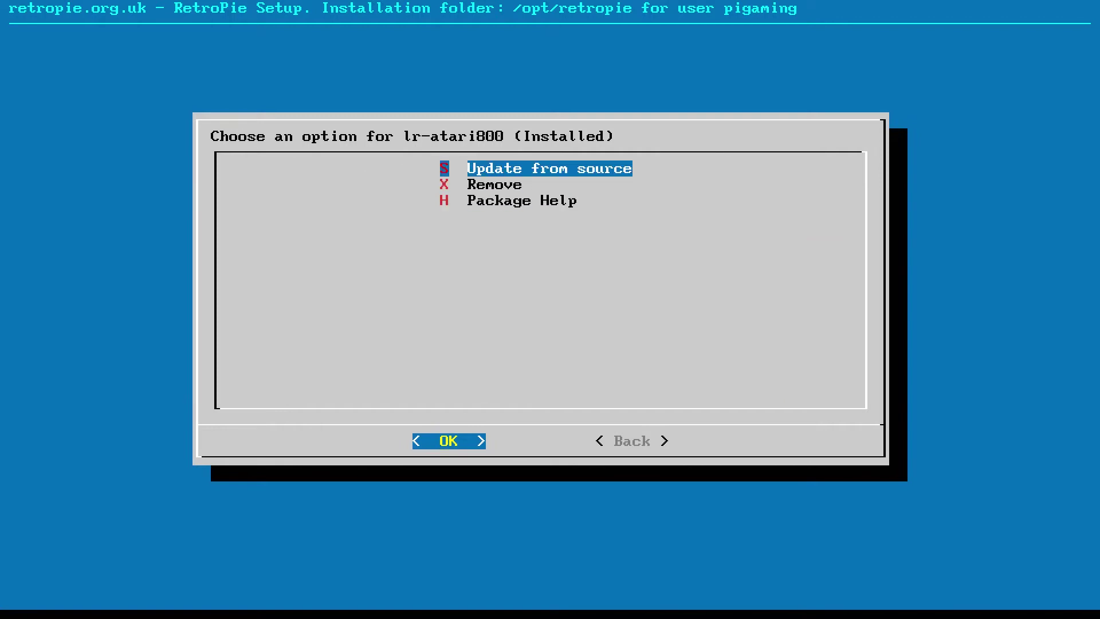
key("Down")
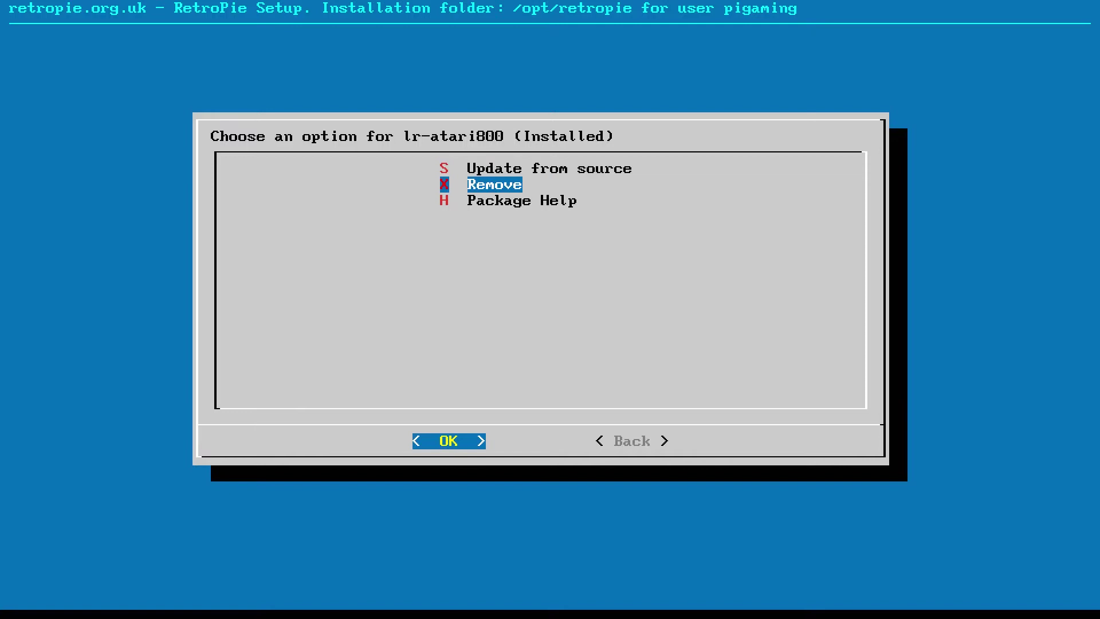
key("Up")
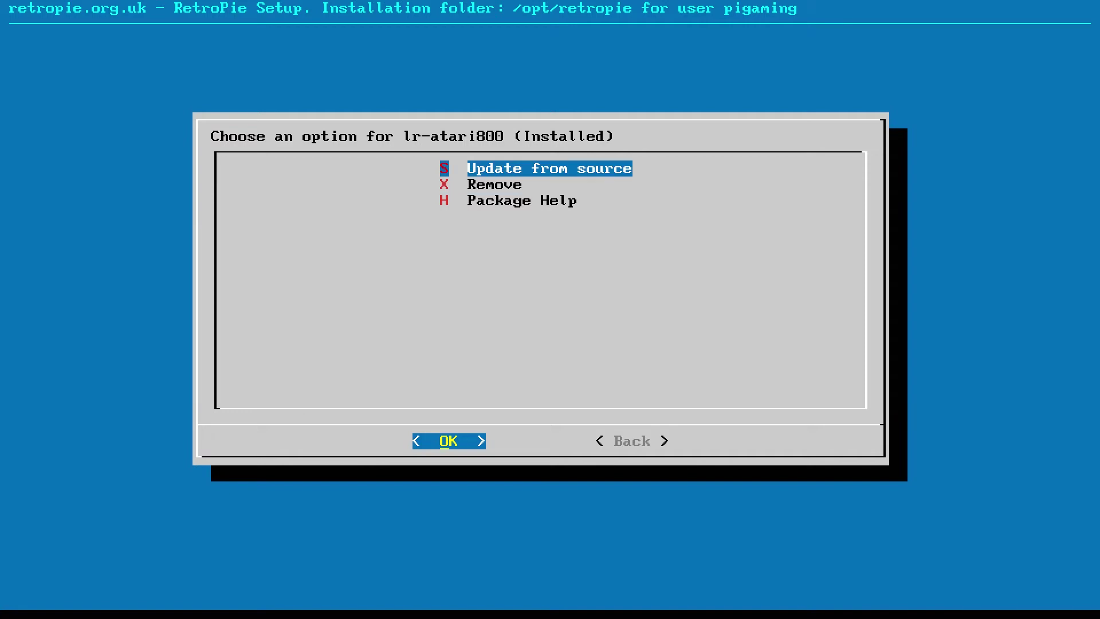
key("Return")
Exit the package lists and the RetroPie setup script, and start EmulationStation from the terminal
key("Escape")
key("Tab")
key("Return")
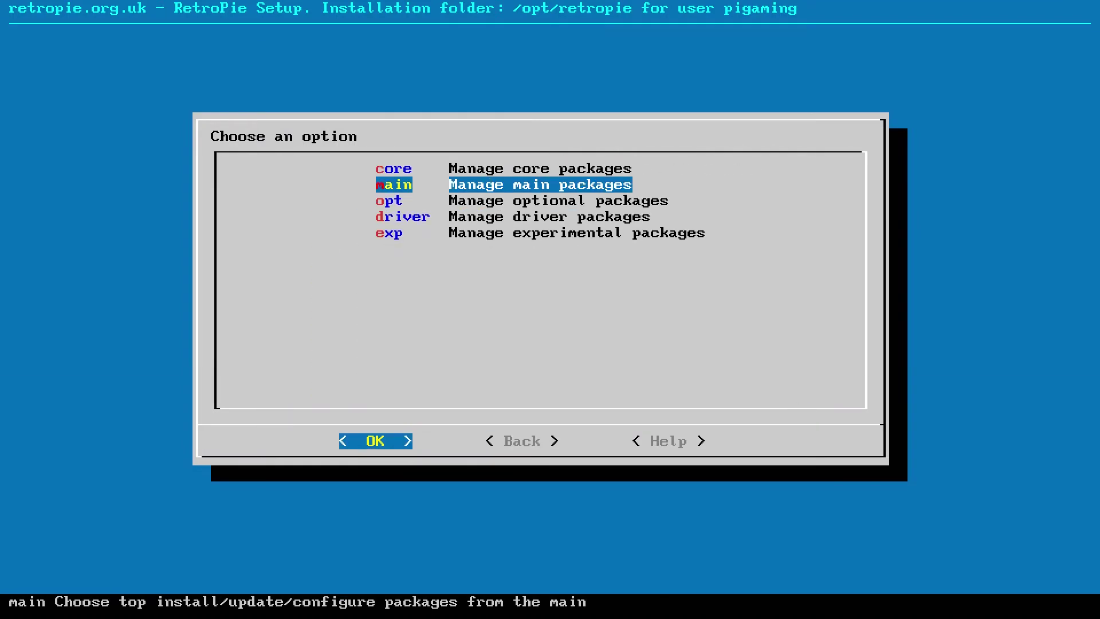
key("Tab")
key("Return")
key("Tab")
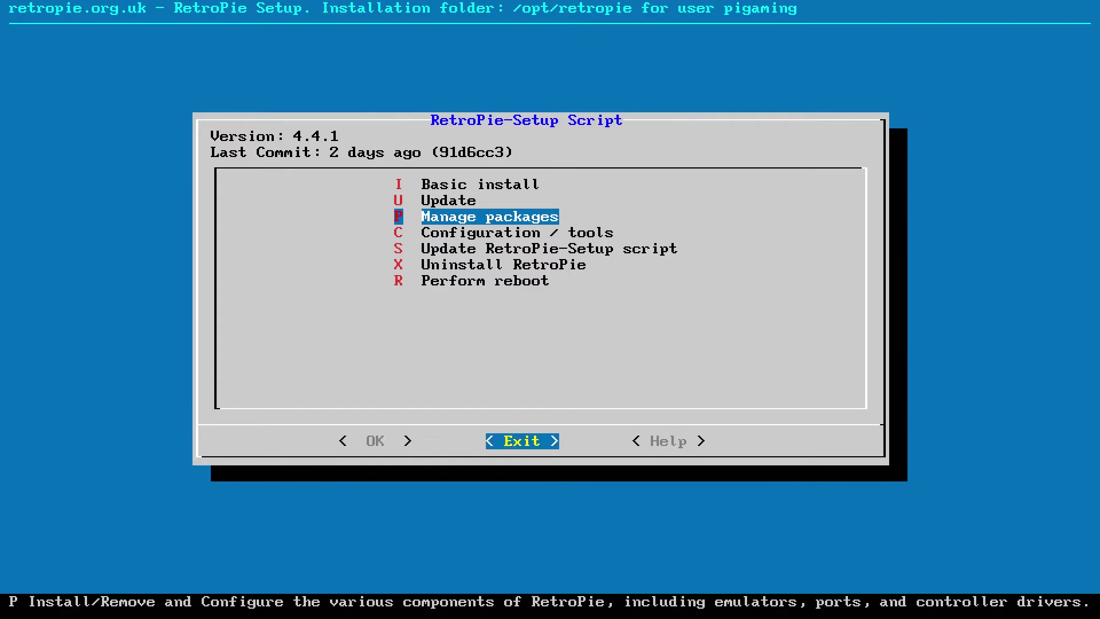
key("Return")
type("em")
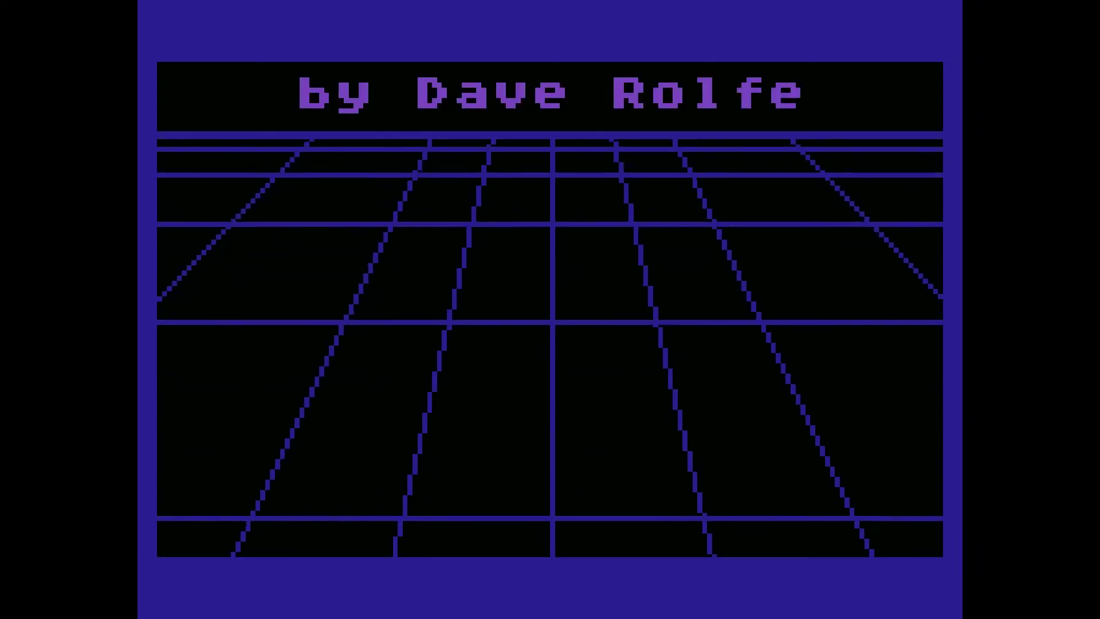
Bring up the Atari 800 emulator menu over the running game and open Emulator Configuration
key("F1")
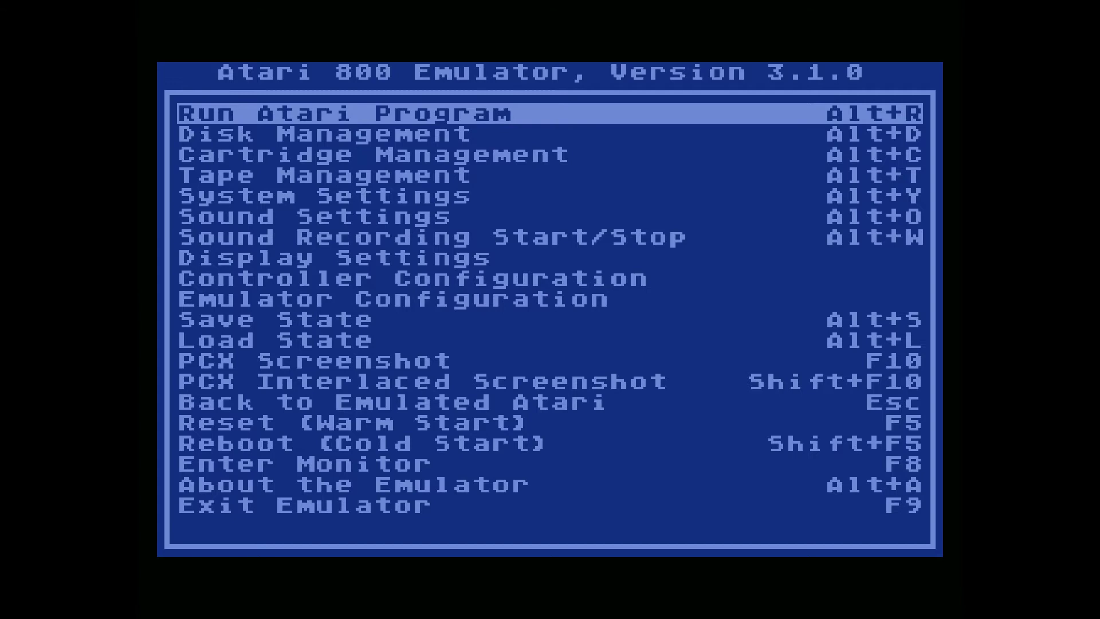
key("Down")
key("Down")
key("Down")
key("Down")
key("Down")
key("Down")
key("Down")
key("Down")
key("Down")
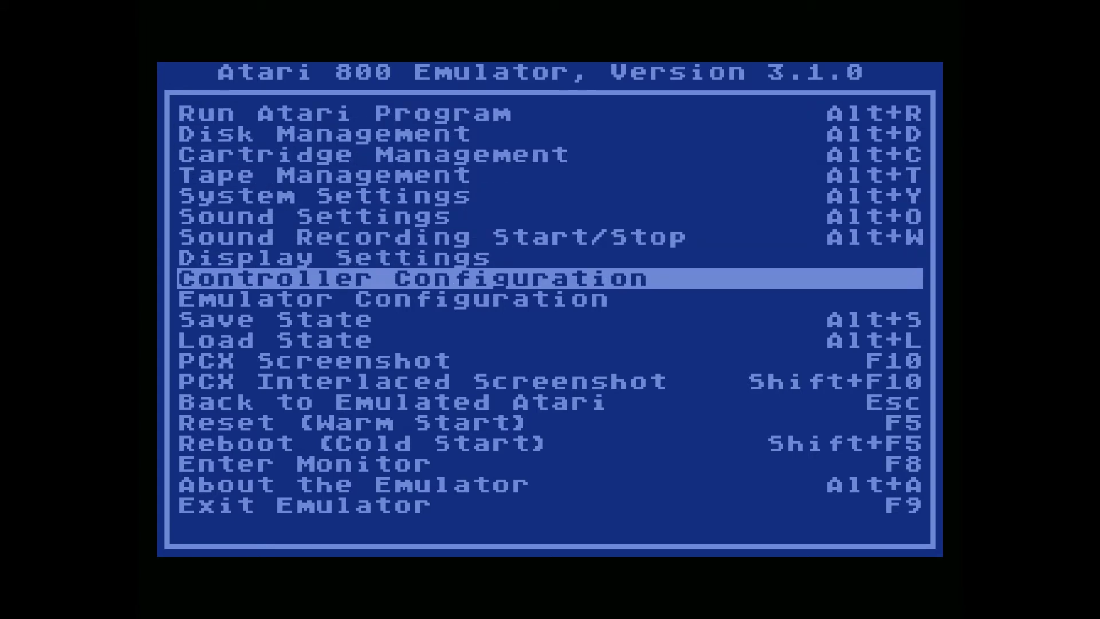
key("Return")
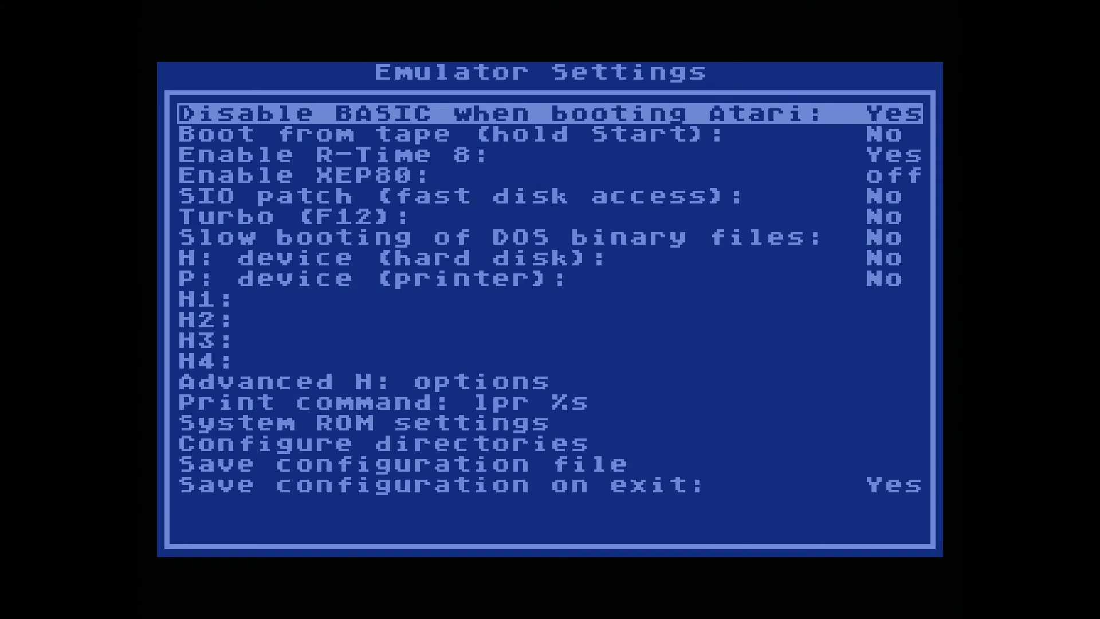
In the System ROM settings, find ROM images in the /home/pigaming/RetroPie/BIOS directory
key("Down")
key("Down")
key("Down")
key("Down")
key("Down")
key("Down")
key("Down")
key("Down")
key("Down")
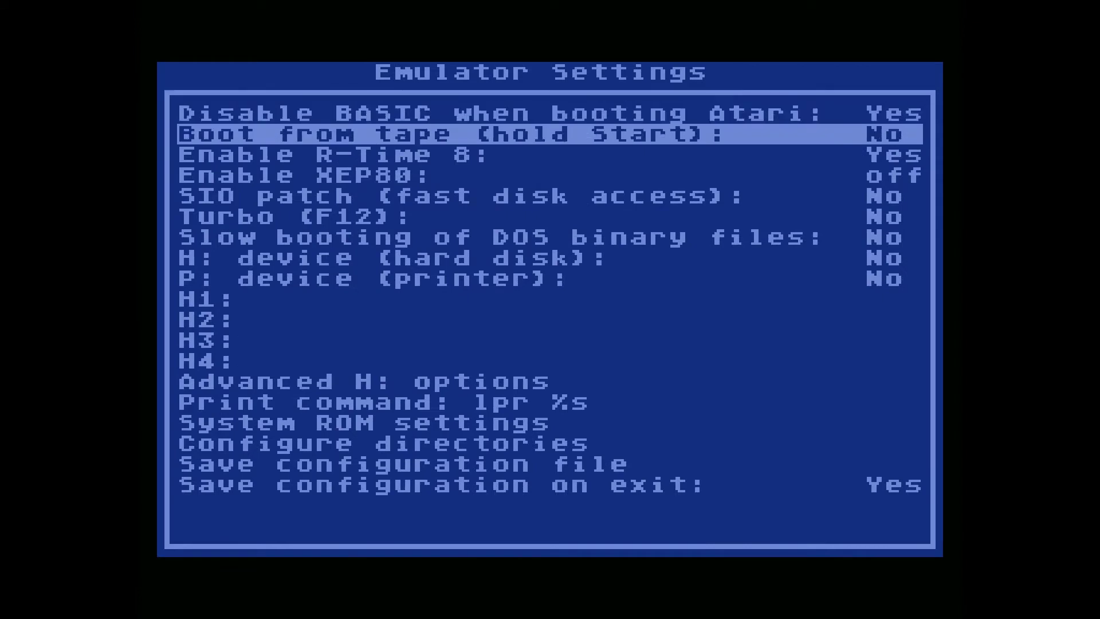
key("Down")
key("Down")
key("Down")
key("Down")
key("Down")
key("Down")
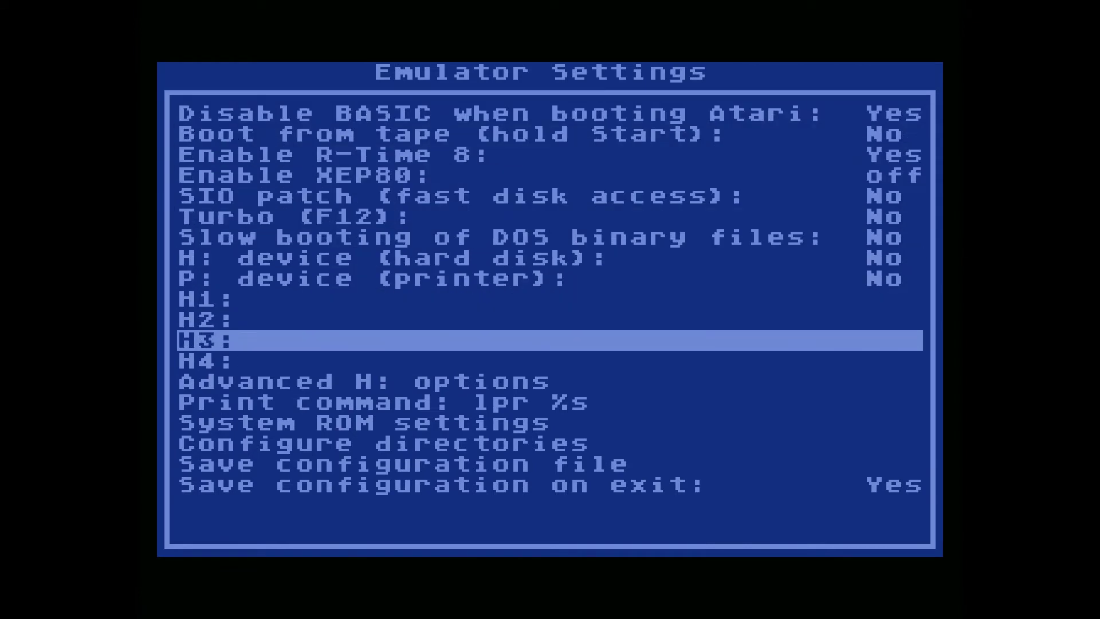
key("Return")
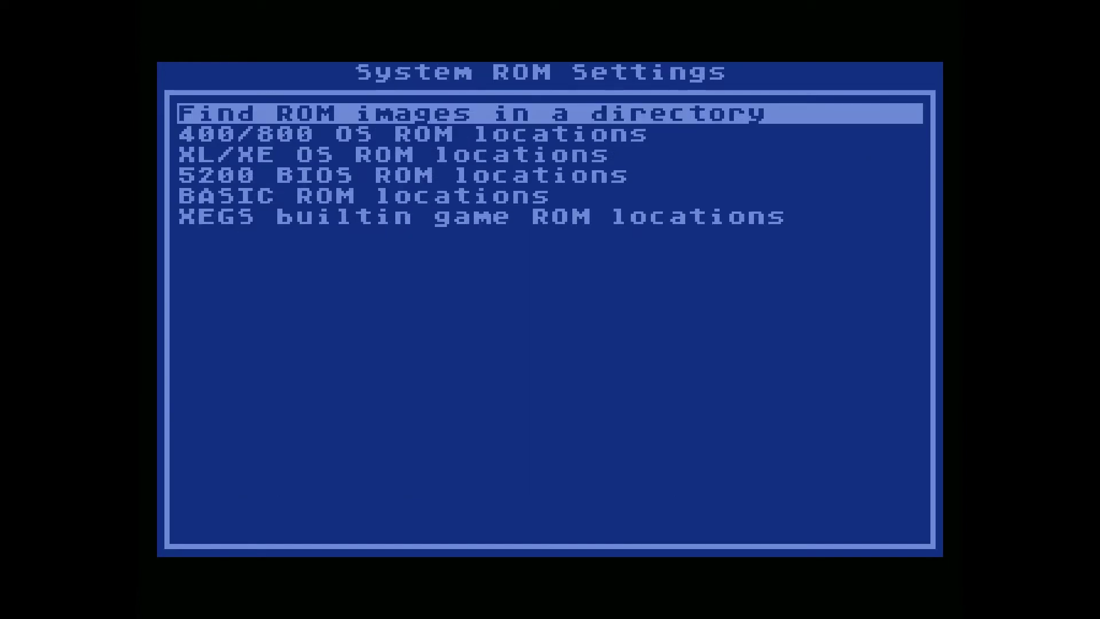
key("Return")
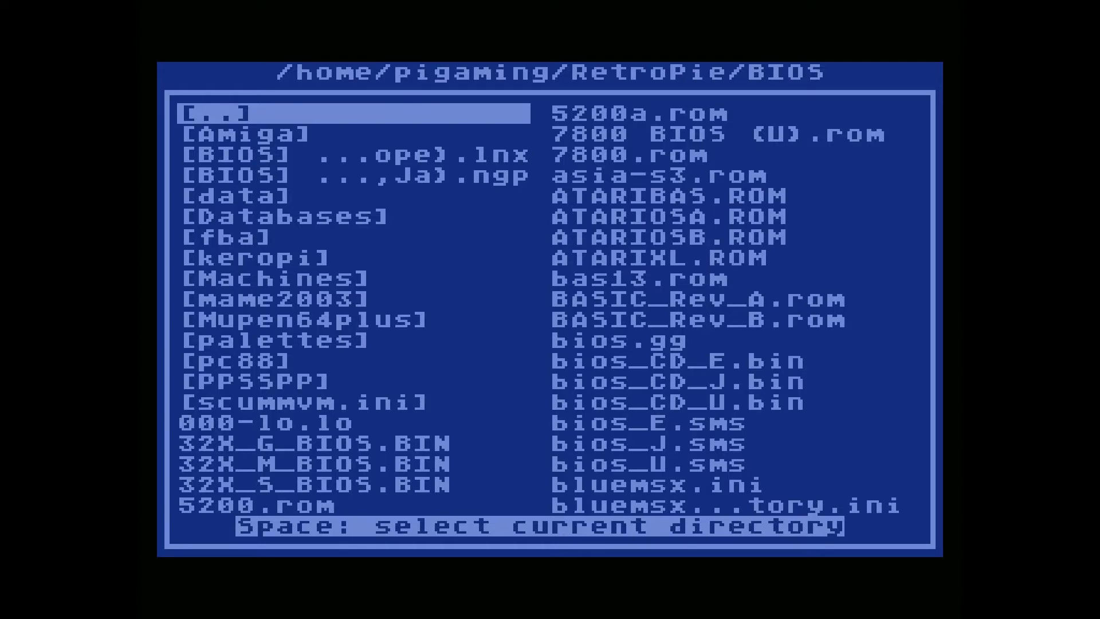
key("space")
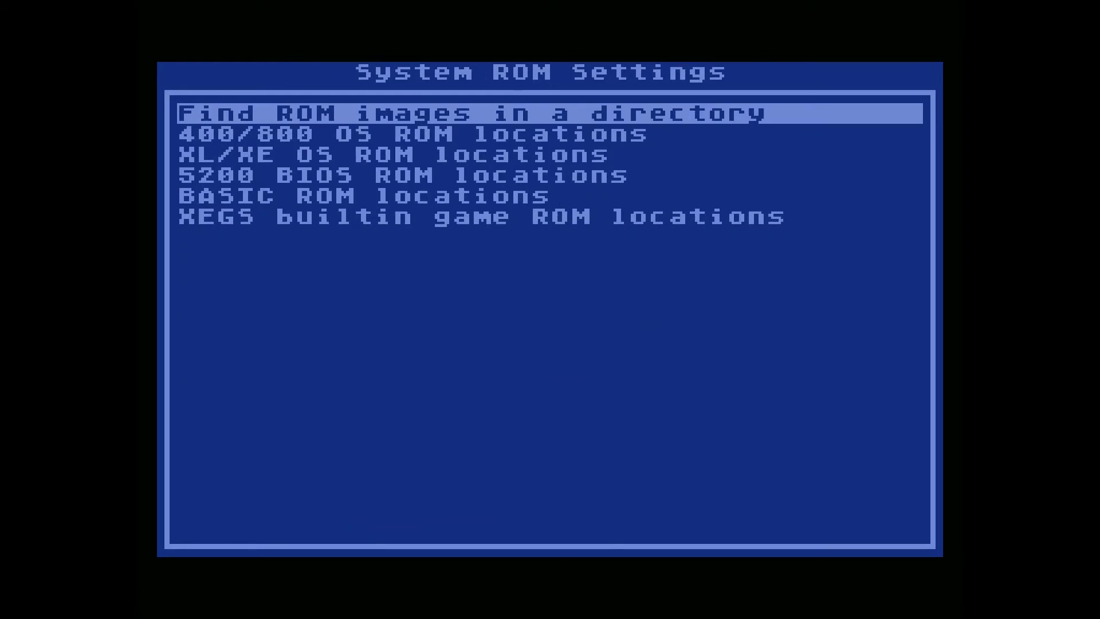
key("Escape")
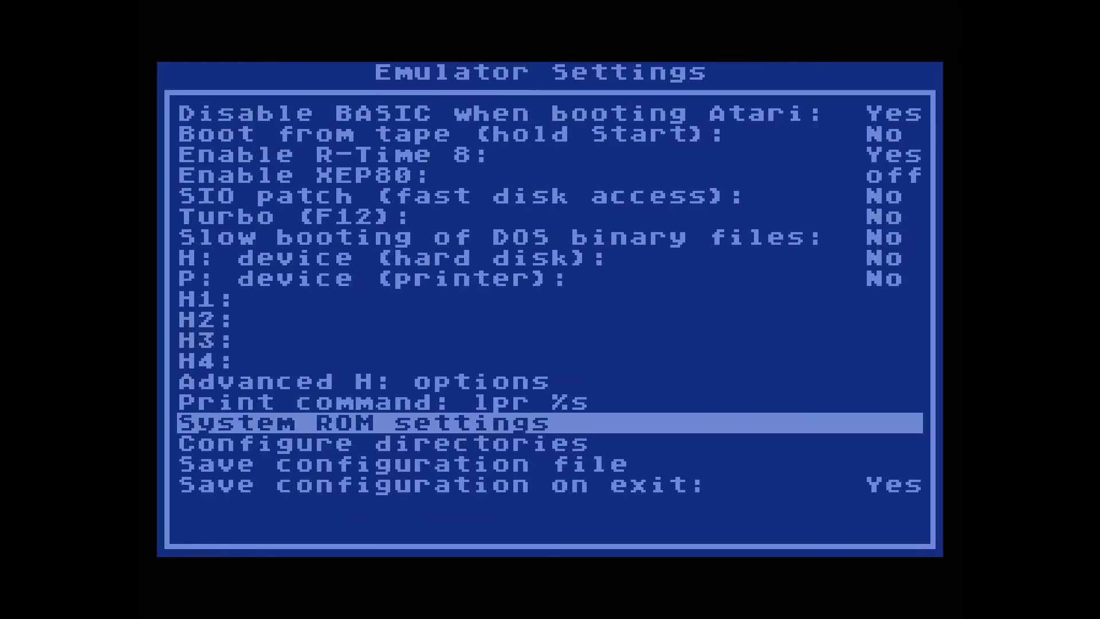
Set the Atari software directory to /home/pigaming/RetroPie/roms/atari5200 and return to the emulator settings
key("Down")
key("Return")
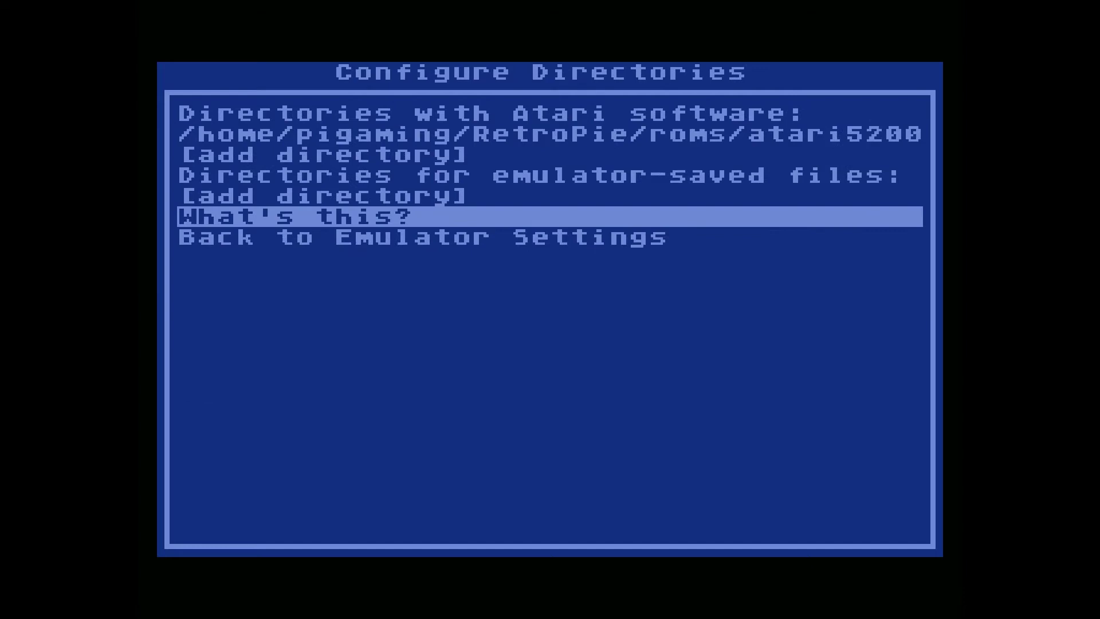
key("Up")
key("Up")
key("Up")
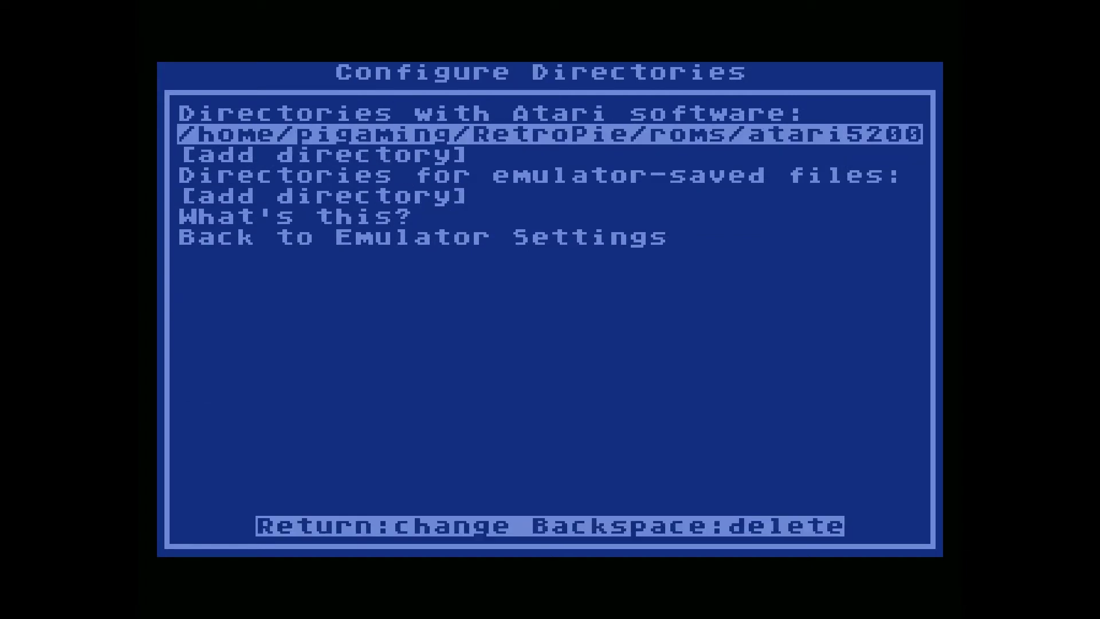
key("Return")
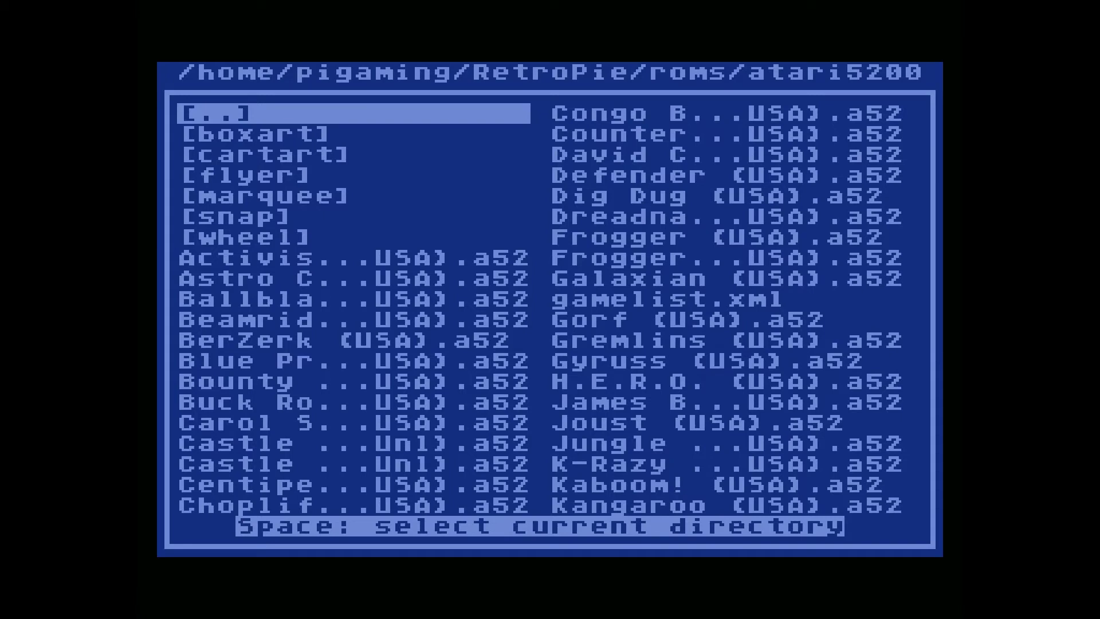
key("space")
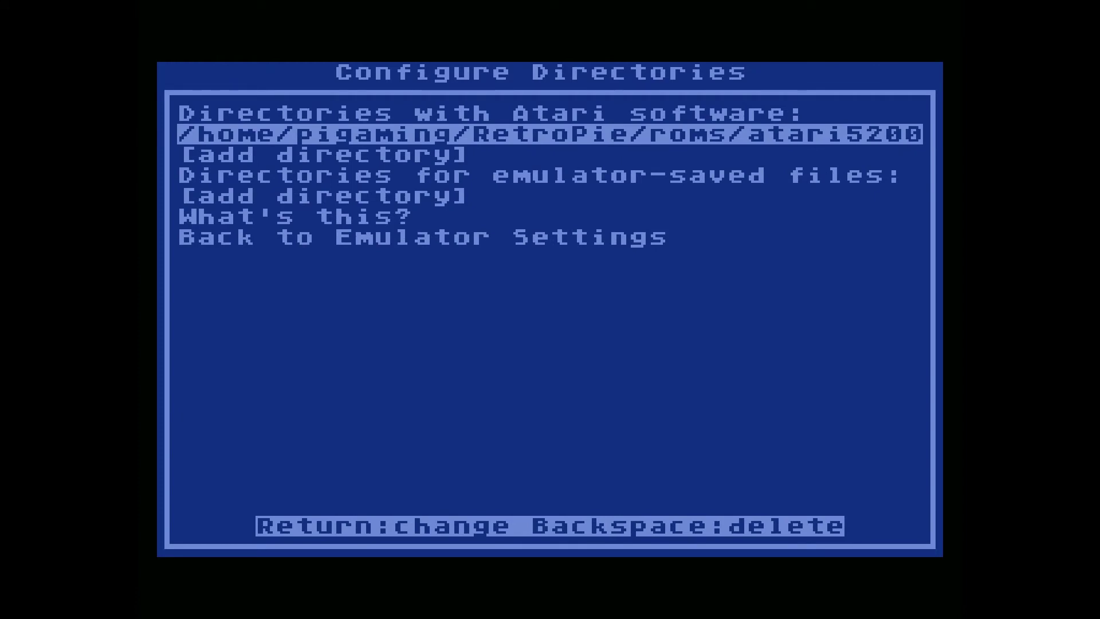
key("Down")
key("Down")
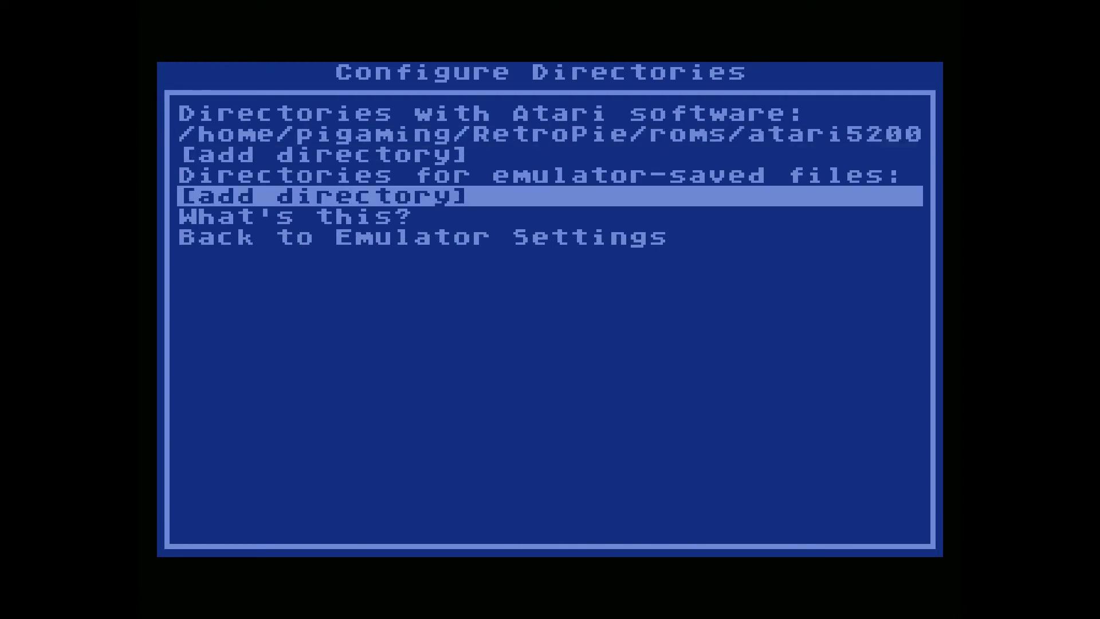
key("Down")
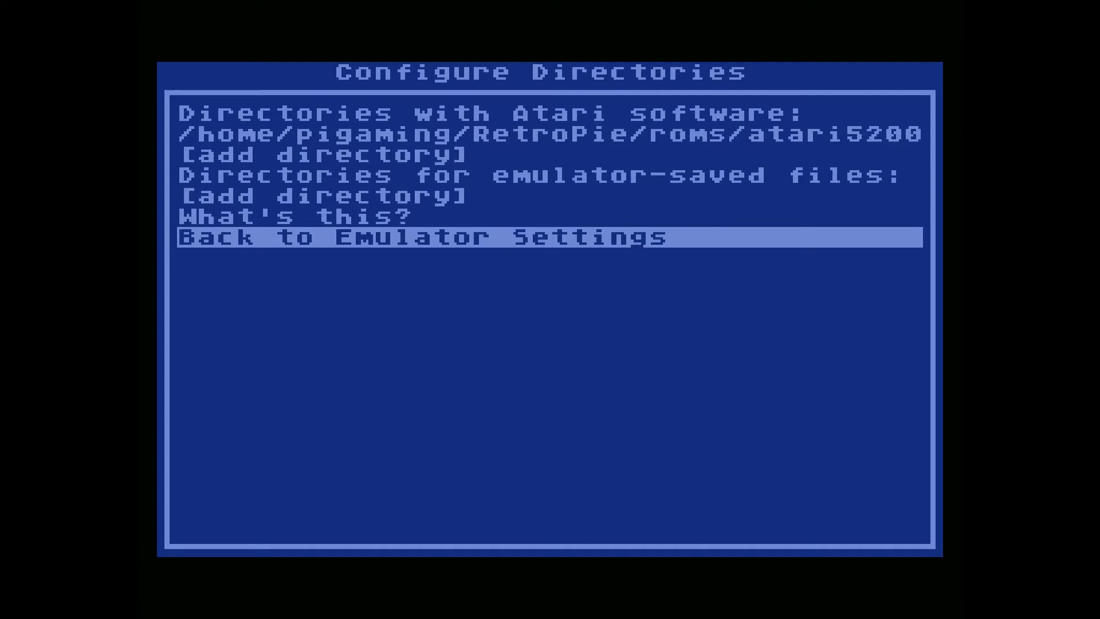
key("Return")
Save the emulator configuration file and check the option to save the configuration on exit
key("Down")
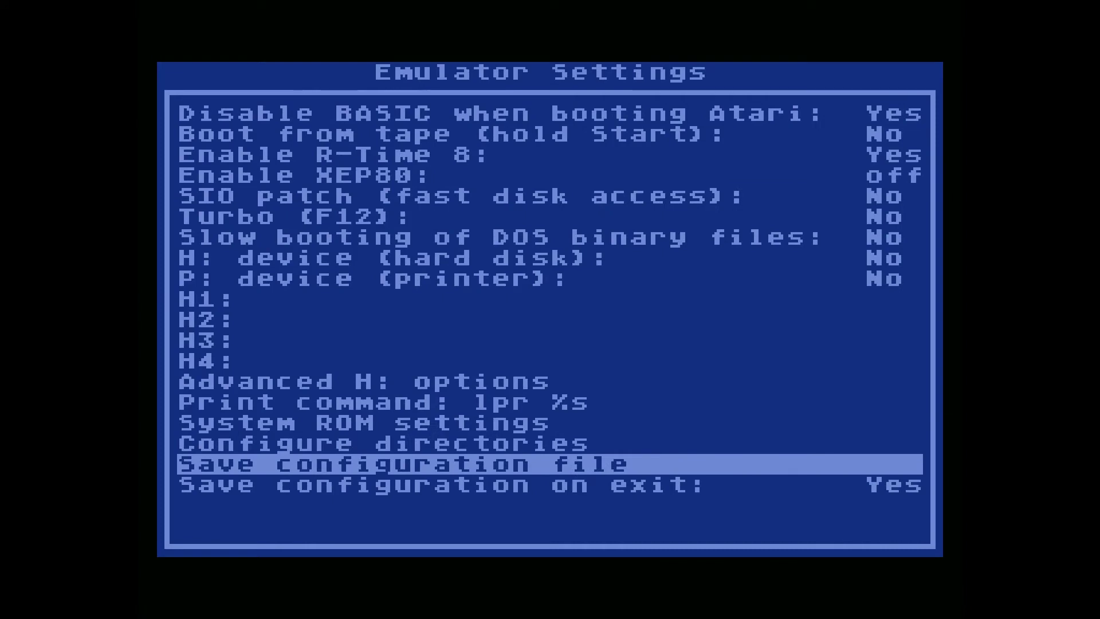
key("Return")
key("Down")
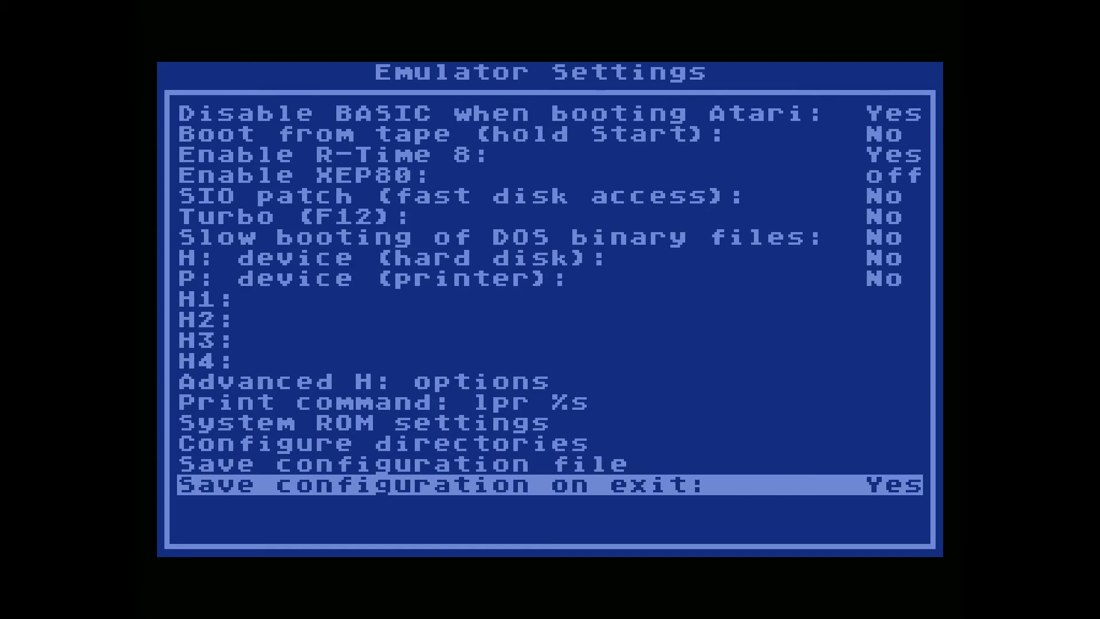
key("Up")
key("Up")
key("Up")
key("Up")
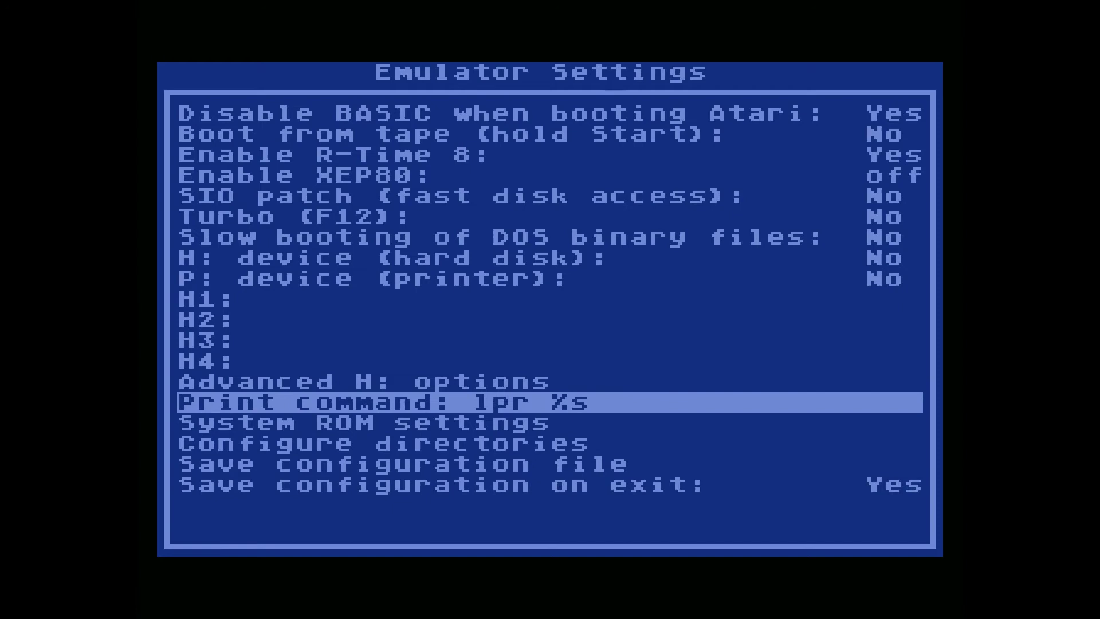
Leave the emulator settings and go back to the emulated Atari
key("Escape")
key("Down")
key("Down")
key("Down")
key("Down")
key("Down")
key("Down")
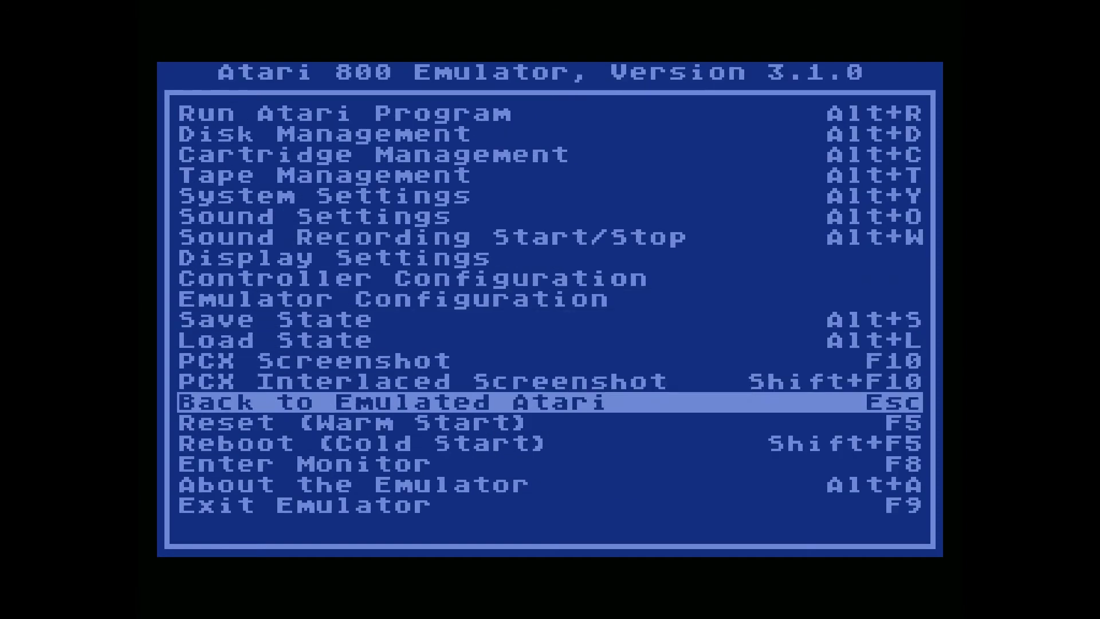
key("Return")
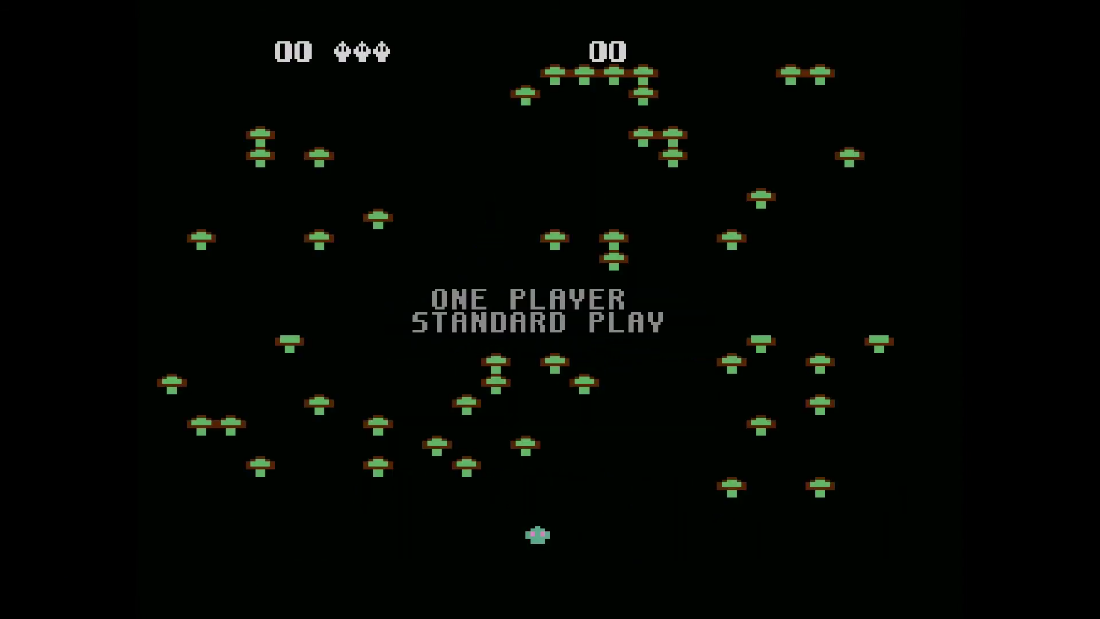
Bring up the RetroArch quick menu for the running game and open its core options
key("F1")
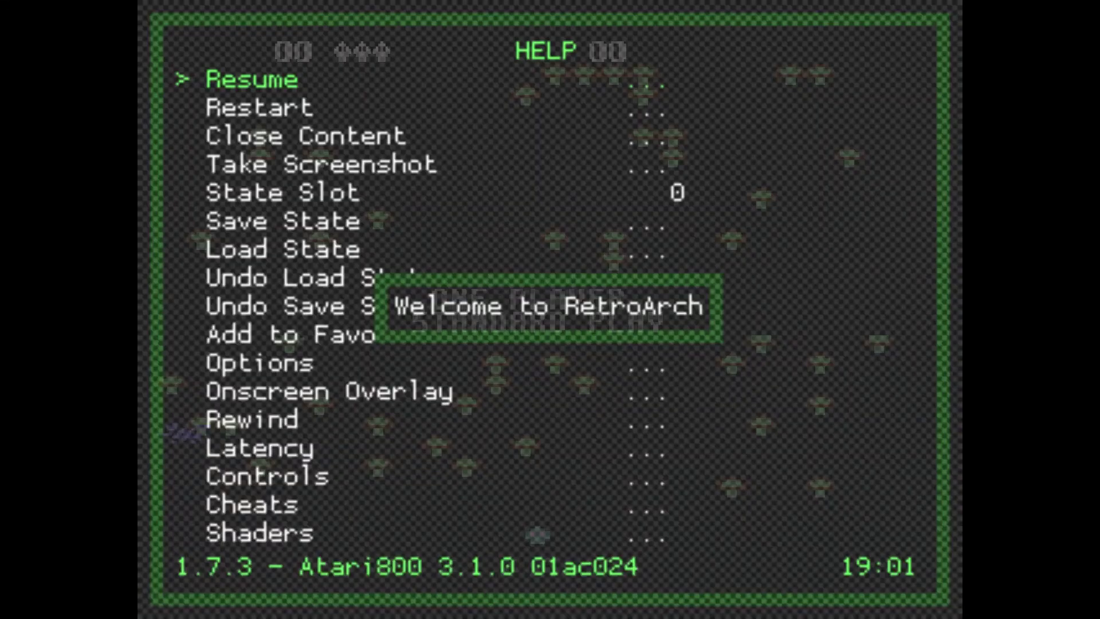
key("Down")
key("Down")
key("Down")
key("Down")
key("Down")
key("Down")
key("Down")
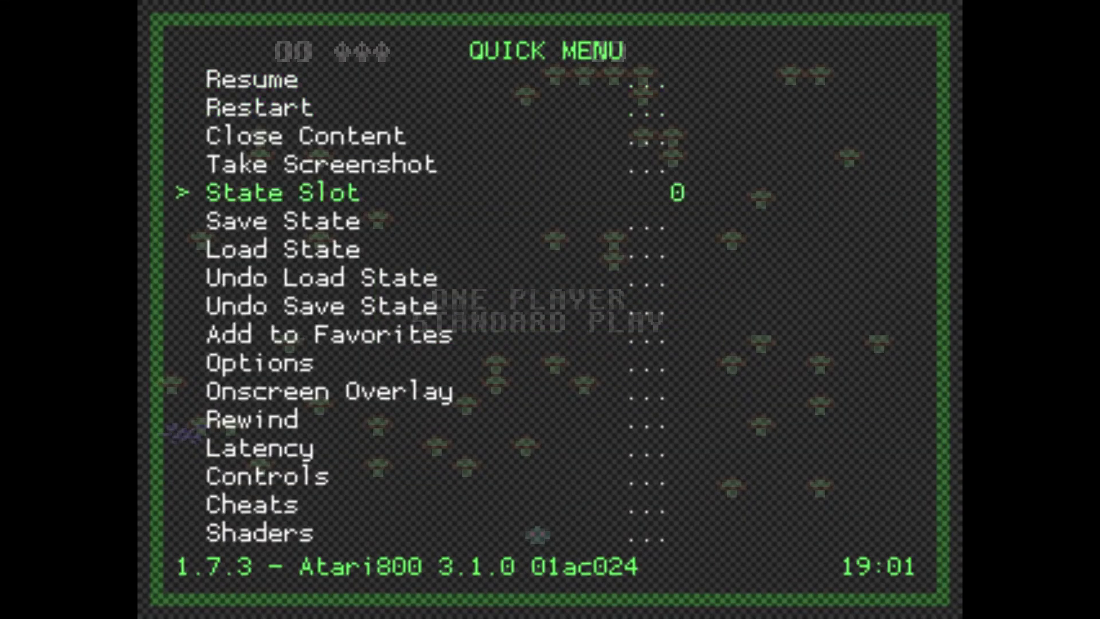
key("Down")
key("Down")
key("Down")
key("Return")
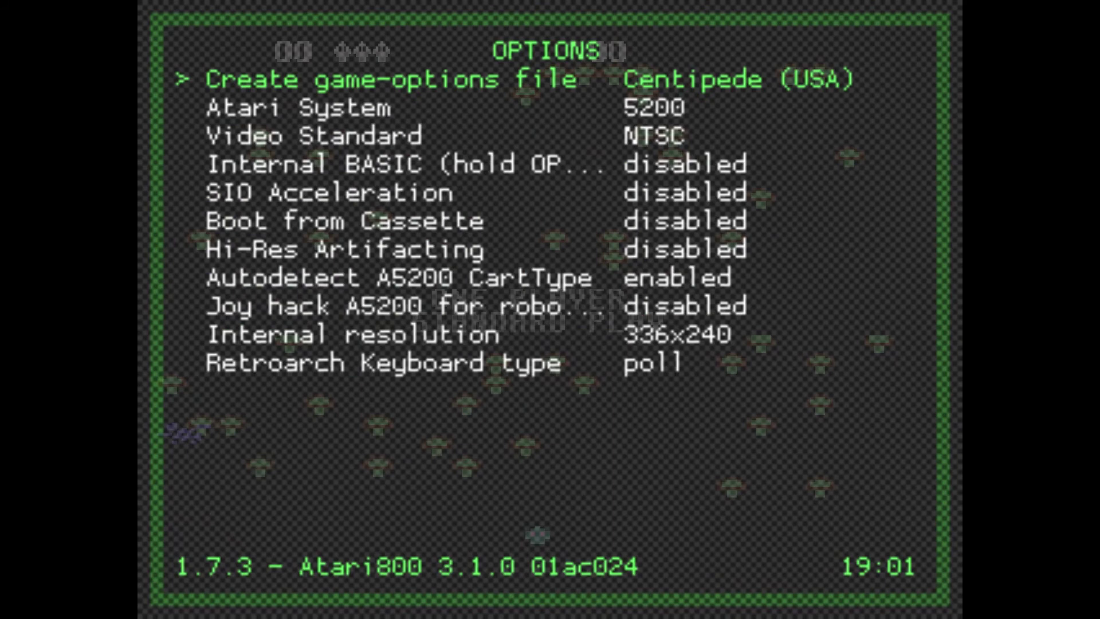
Switch the Atari System option to 800XL (64K) and set it back to 5200
key("Down")
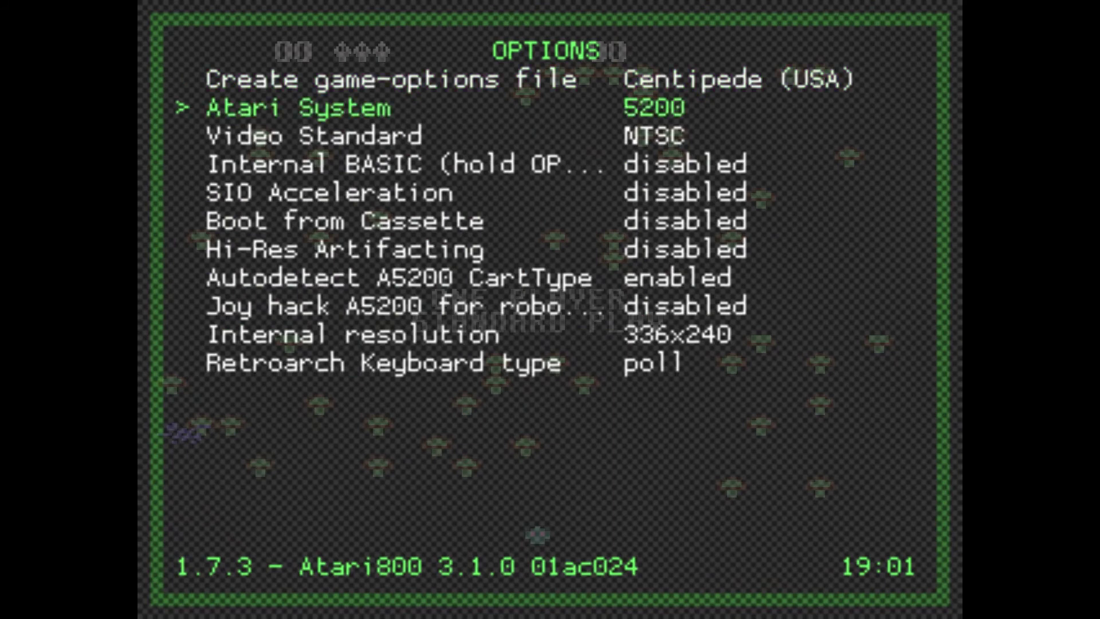
key("Down")
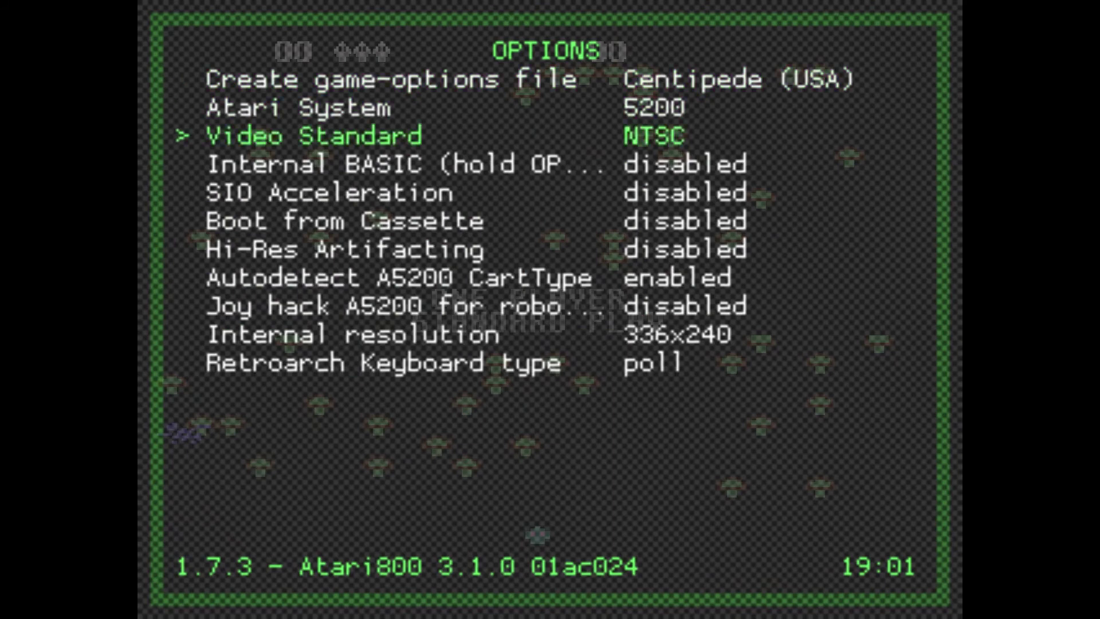
key("Up")
key("Right")
key("Right")
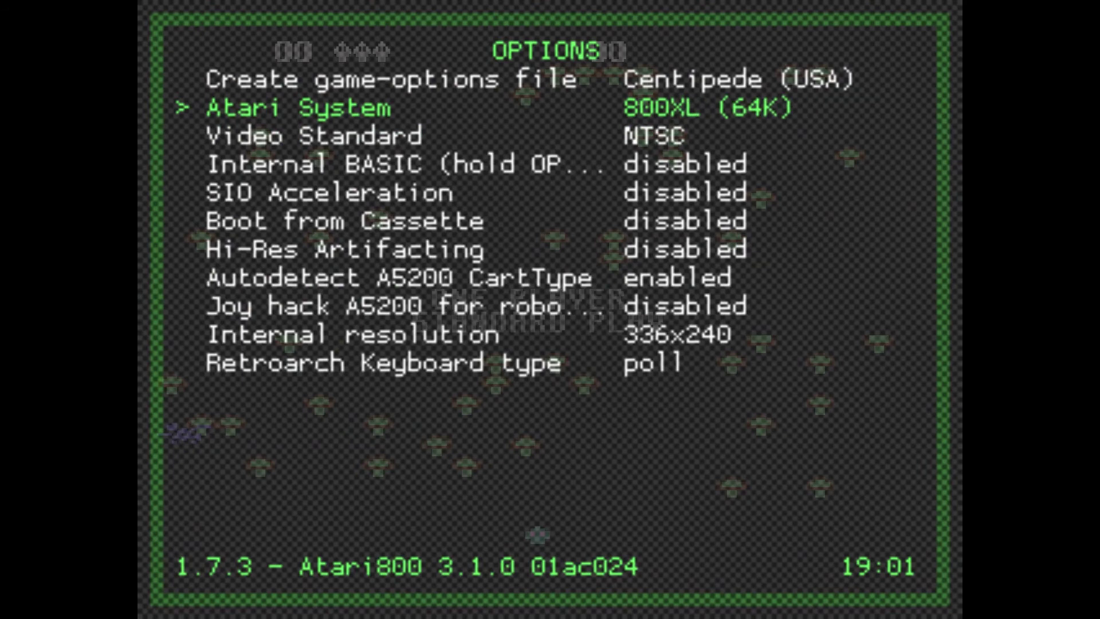
key("Left")
key("Left")
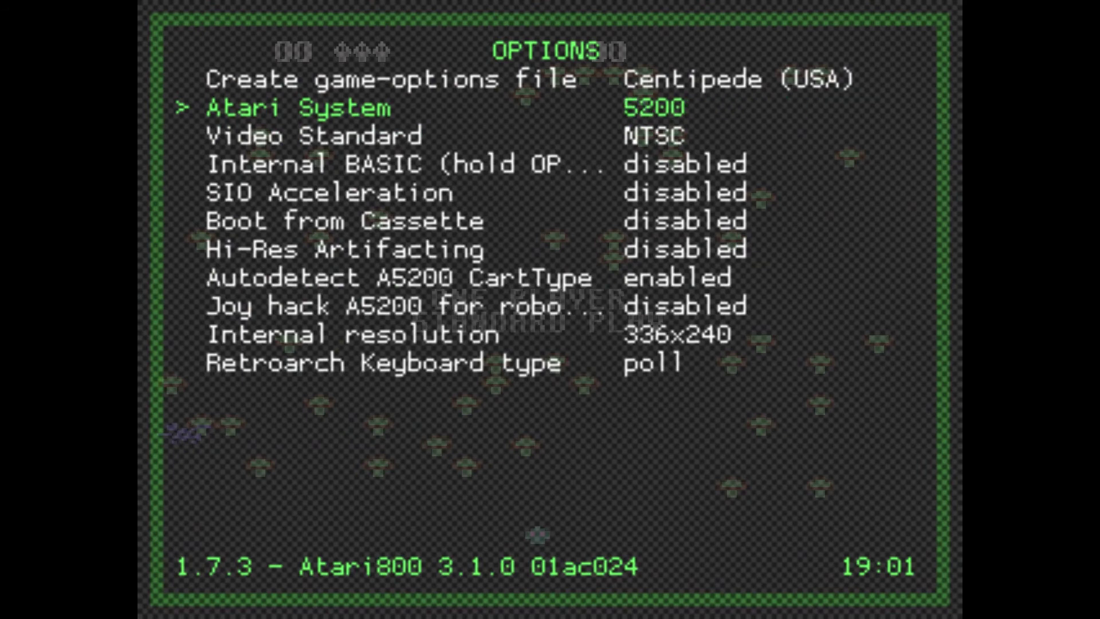
Disable Autodetect A5200 CartType in the core options and set it back to enabled
key("Down")
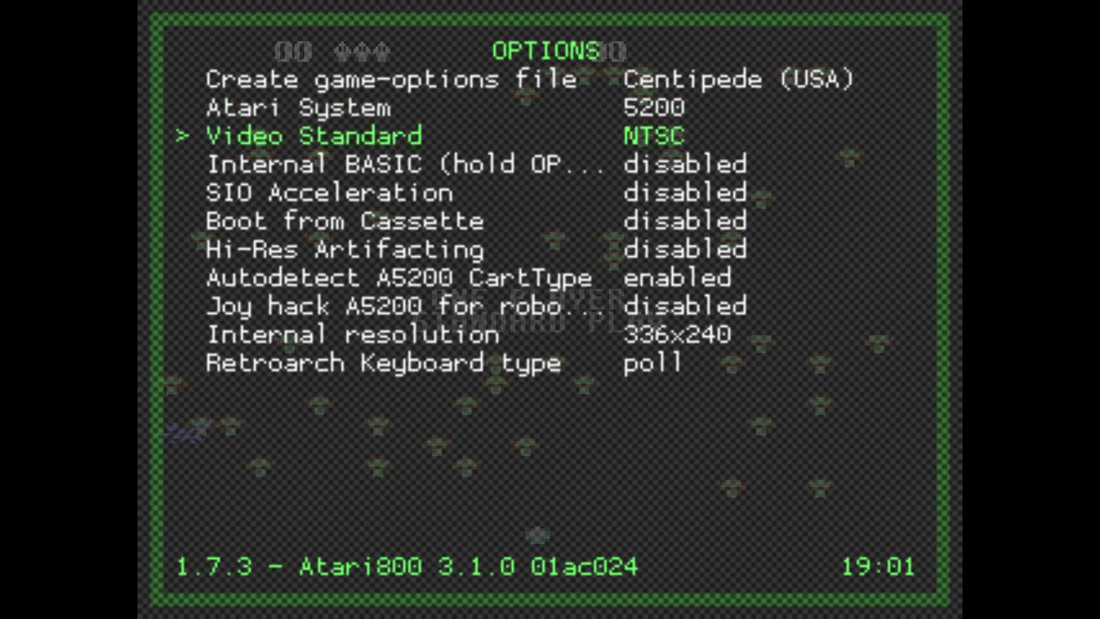
key("Down")
key("Down")
key("Down")
key("Down")
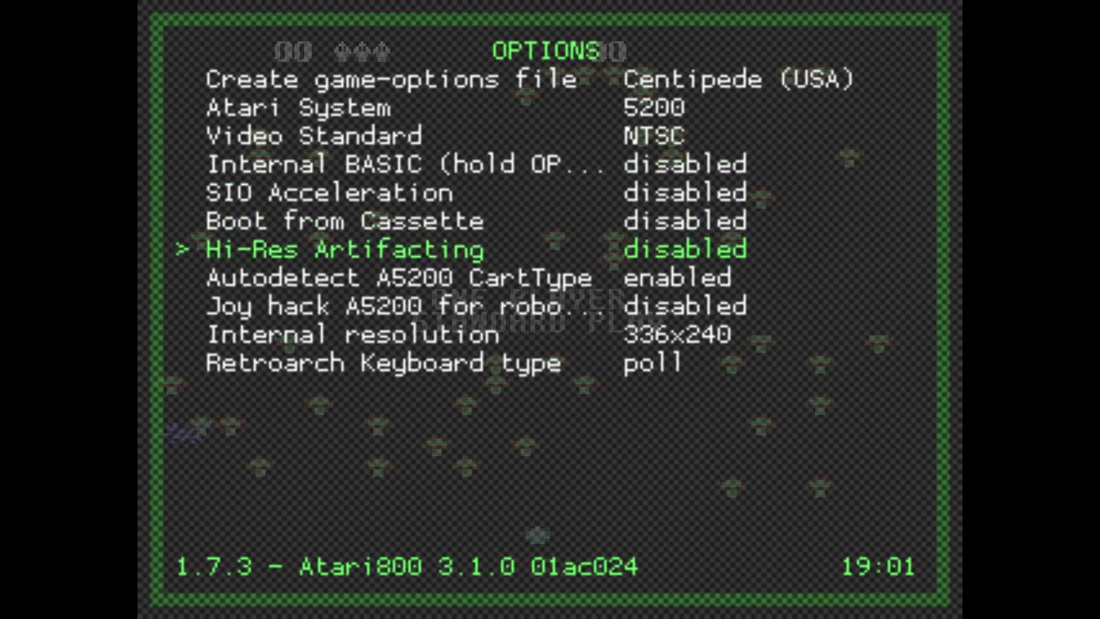
key("Down")
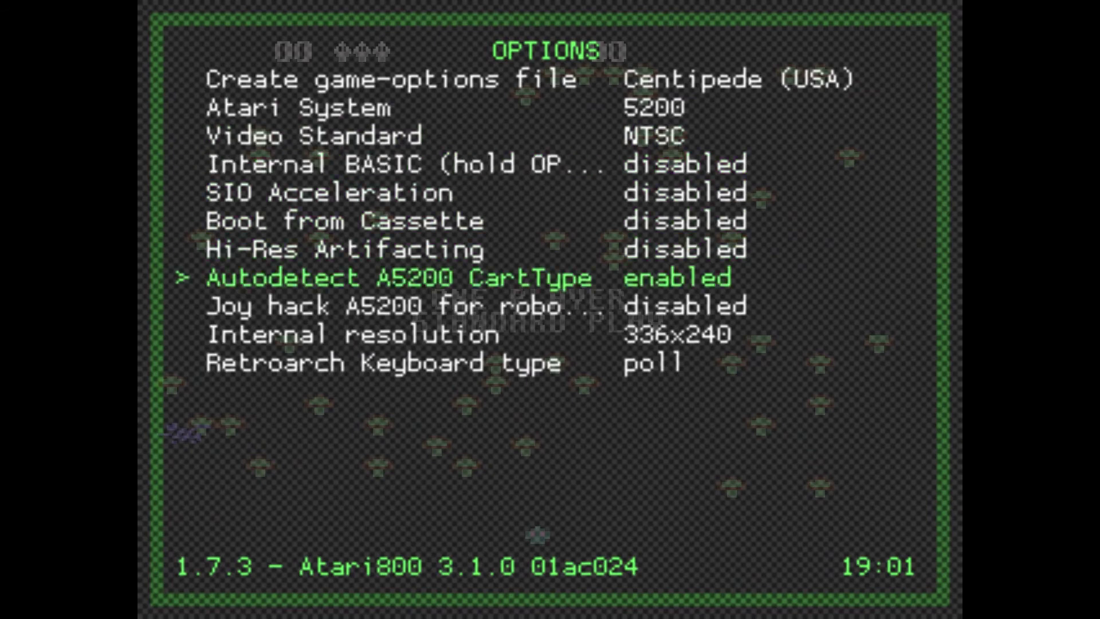
key("Left")
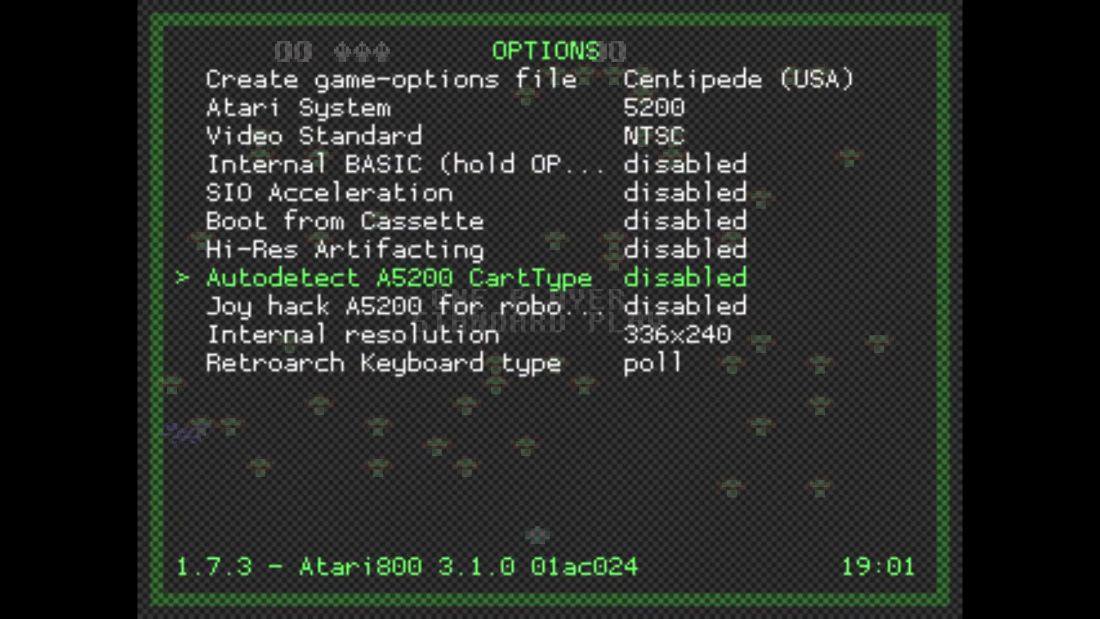
key("Right")
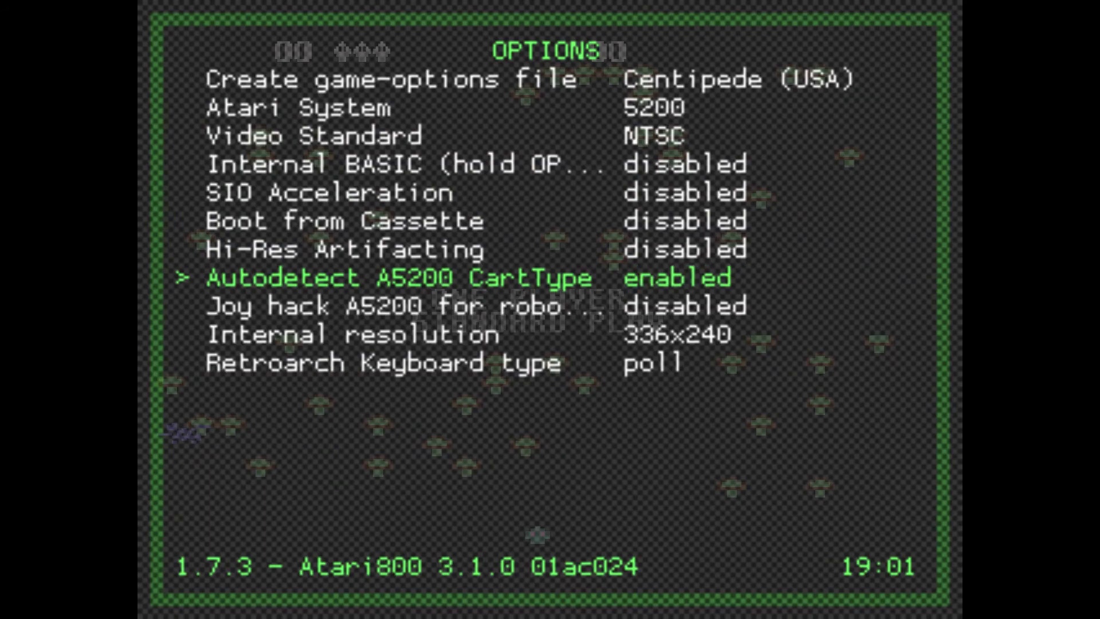
Leave the core options and go back to RetroArch's main menu
key("Down")
key("Down")
key("Down")
key("BackSpace")
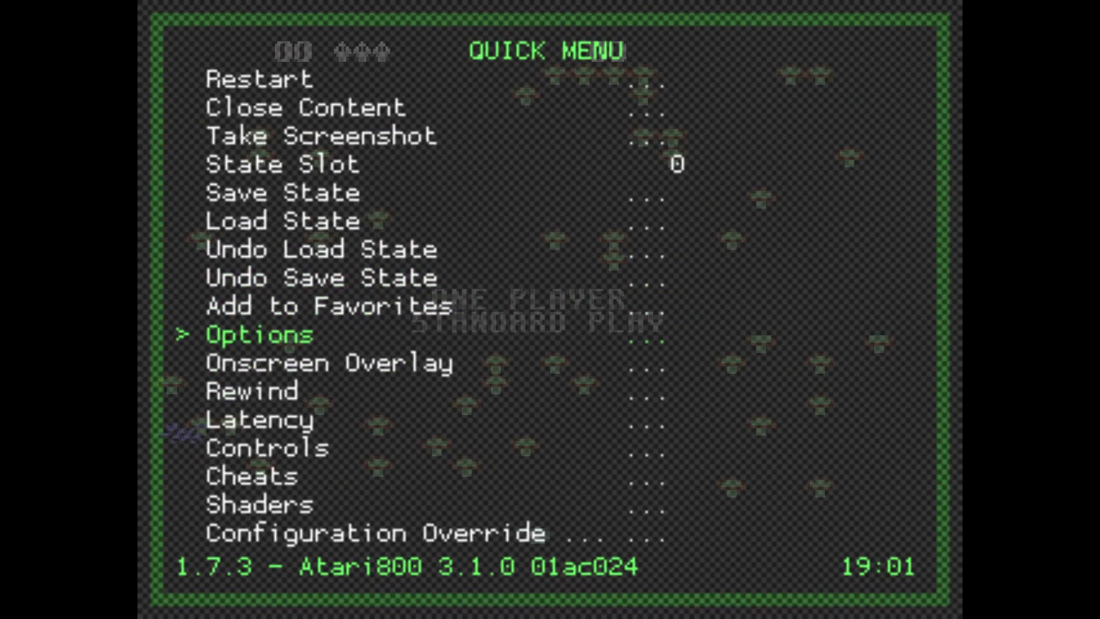
key("Down")
key("Down")
key("Down")
key("Down")
key("Down")
key("Down")
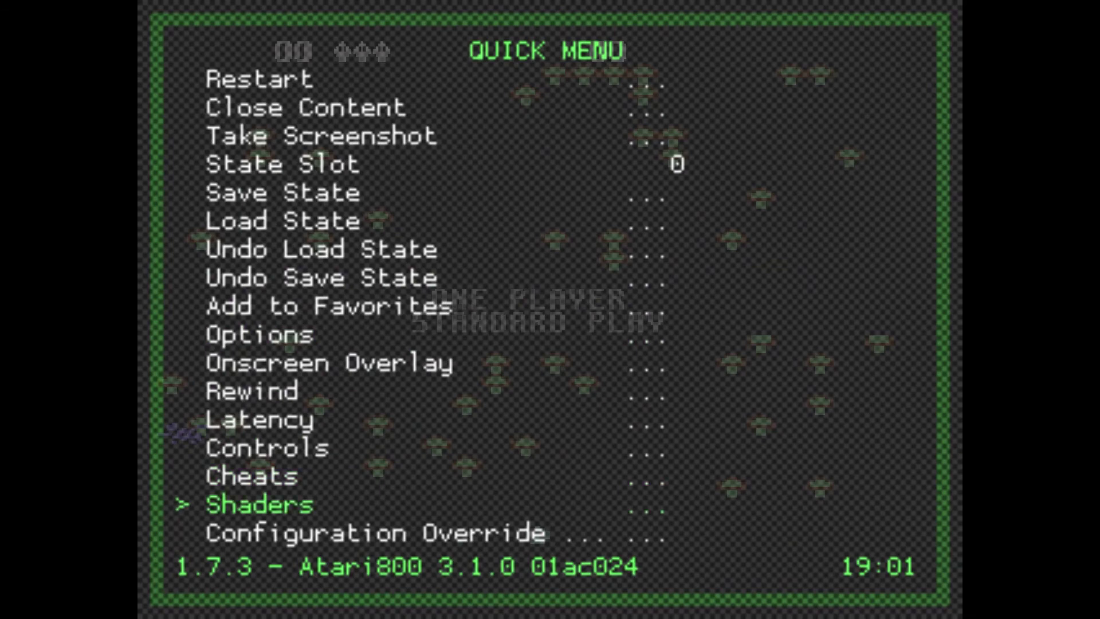
key("Up")
key("BackSpace")
Try to save the current configuration from RetroArch's Configurations and return to the main menu
key("Down")
key("Down")
key("Down")
key("Down")
key("Down")
key("Down")
key("Down")
key("Down")
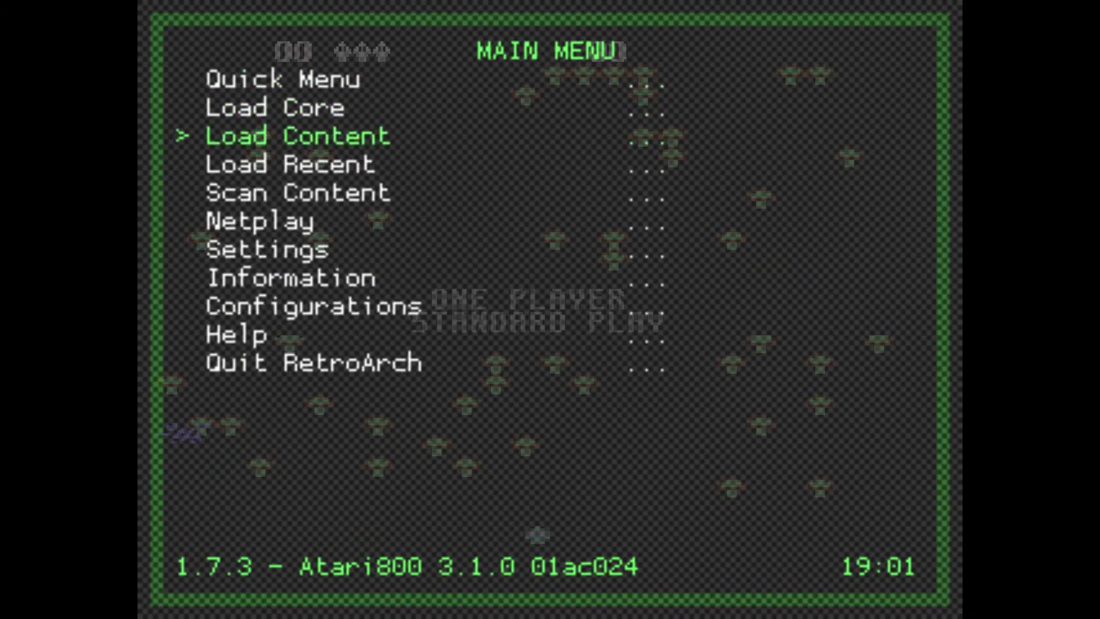
key("Return")
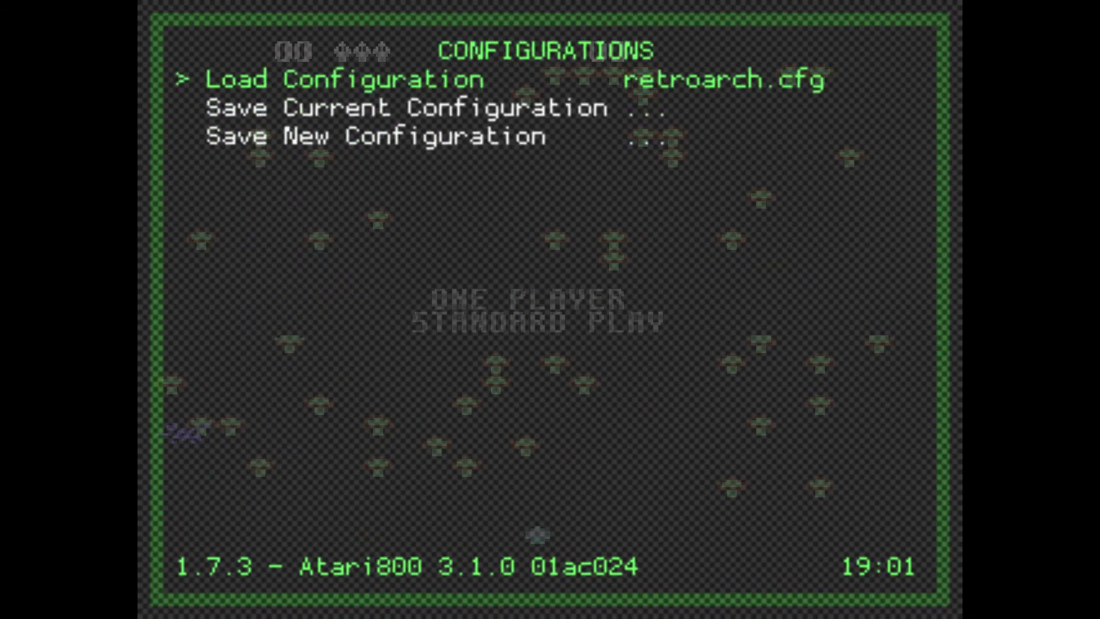
key("Down")
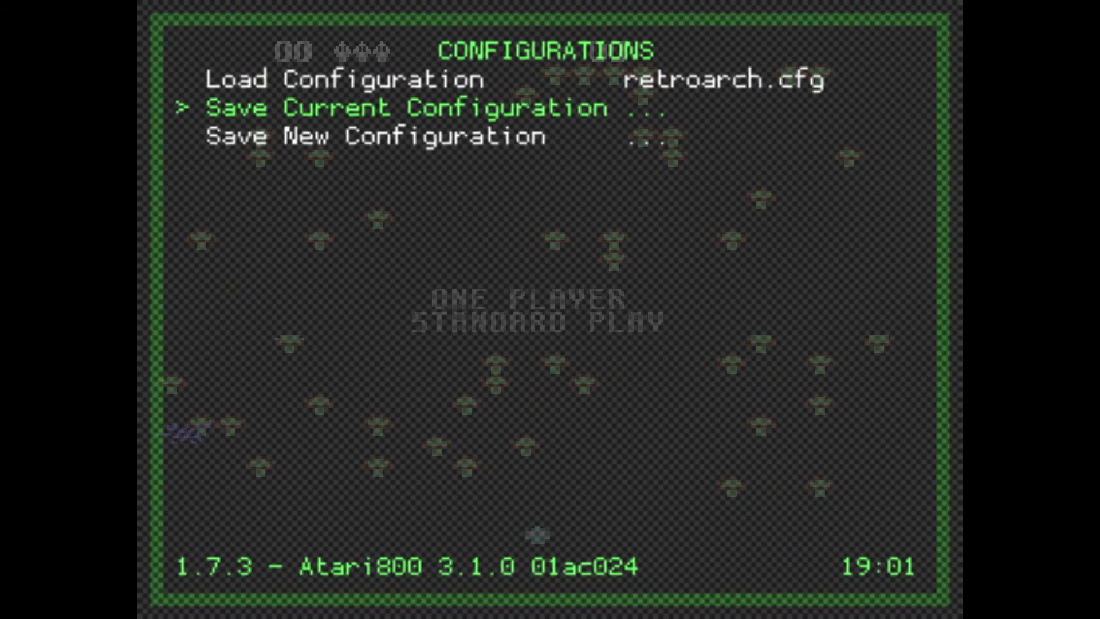
key("Return")
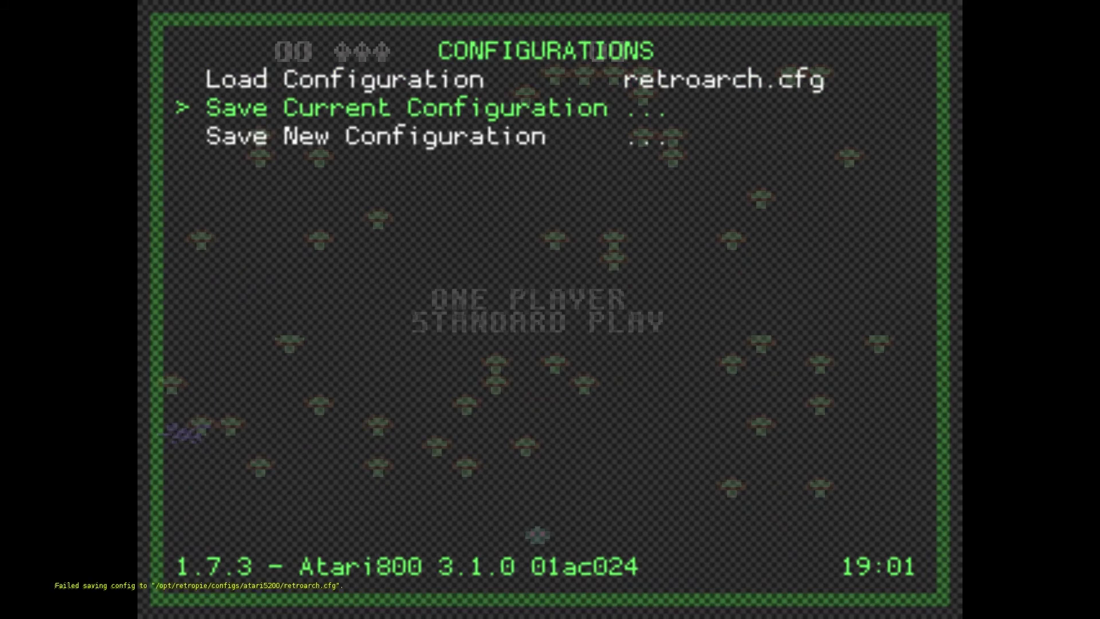
key("BackSpace")
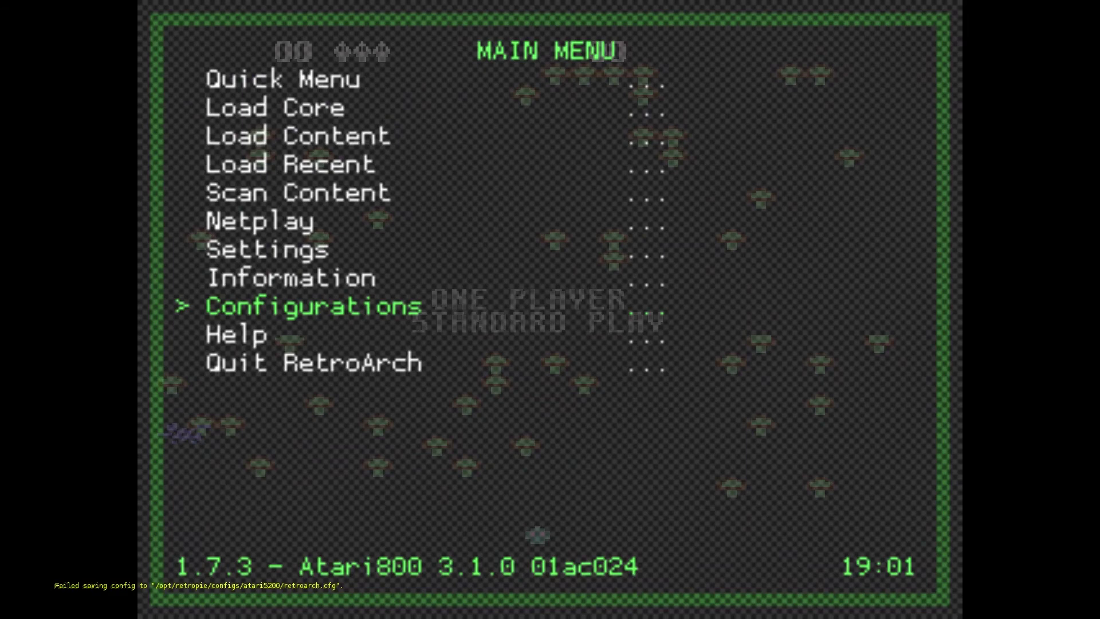
Return to the quick menu and resume the running game
key("Up")
key("Up")
key("Up")
key("Up")
key("Up")
key("Up")
key("Up")
key("Up")
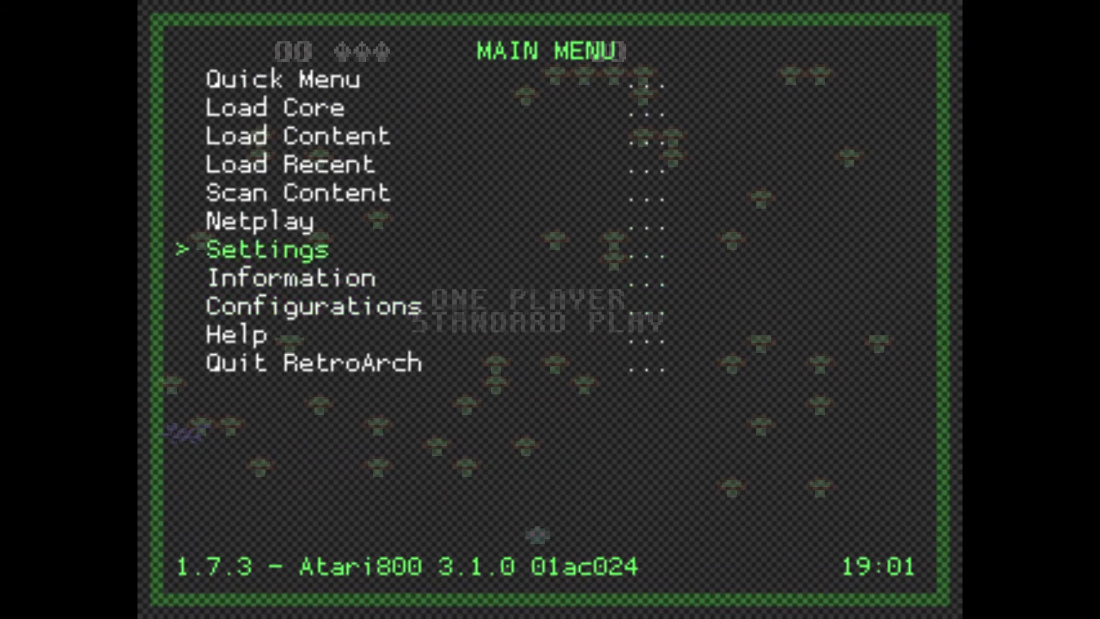
key("Return")
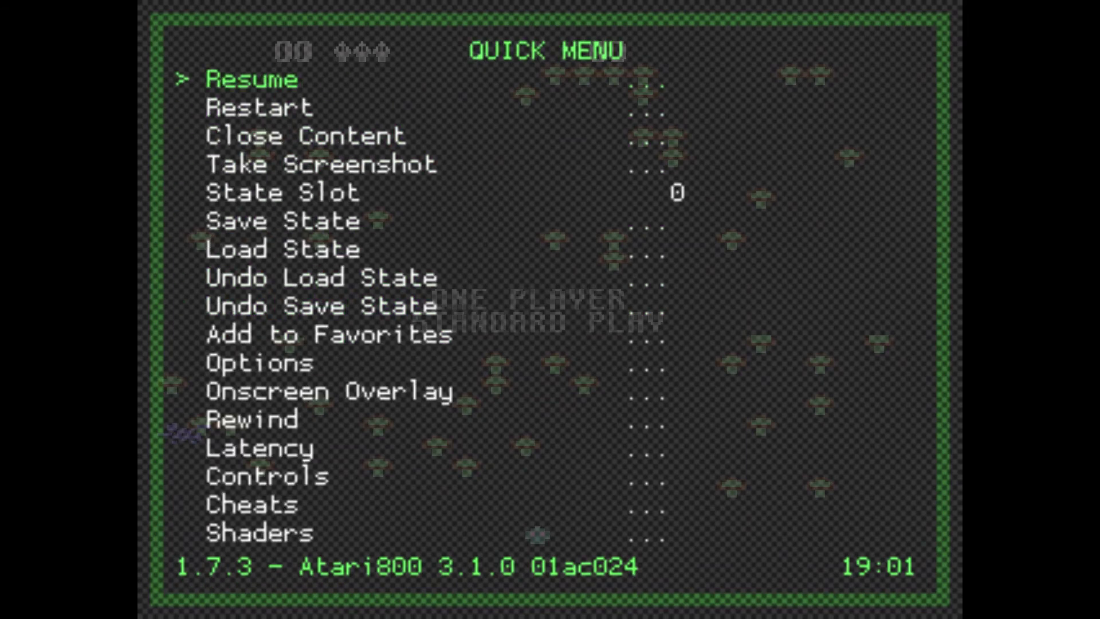
key("Down")
key("Up")
key("Return")
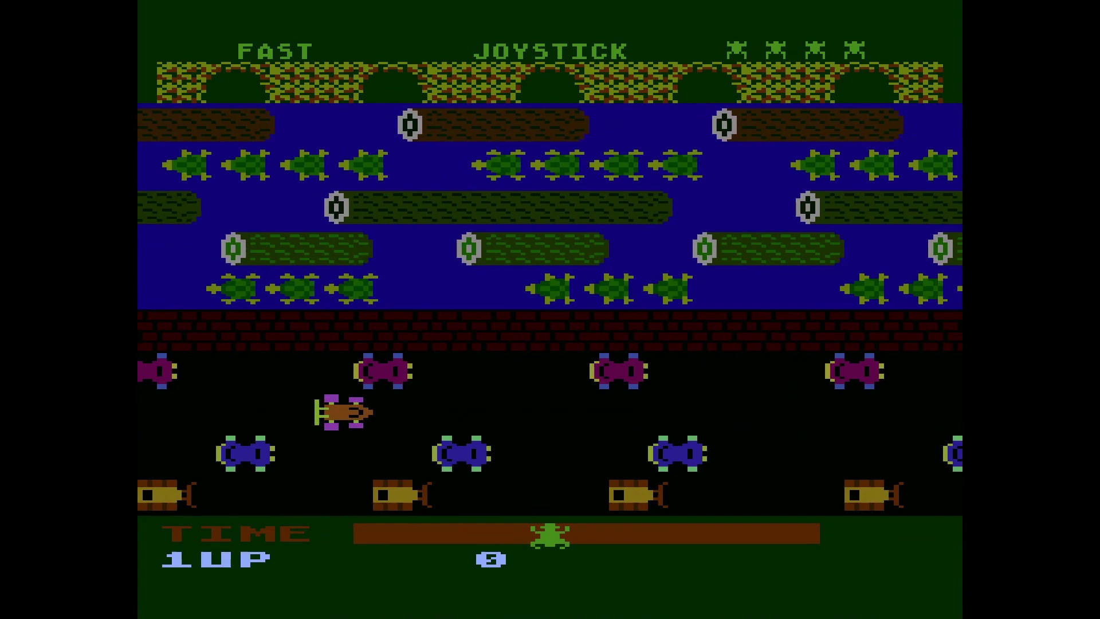
key("Up")
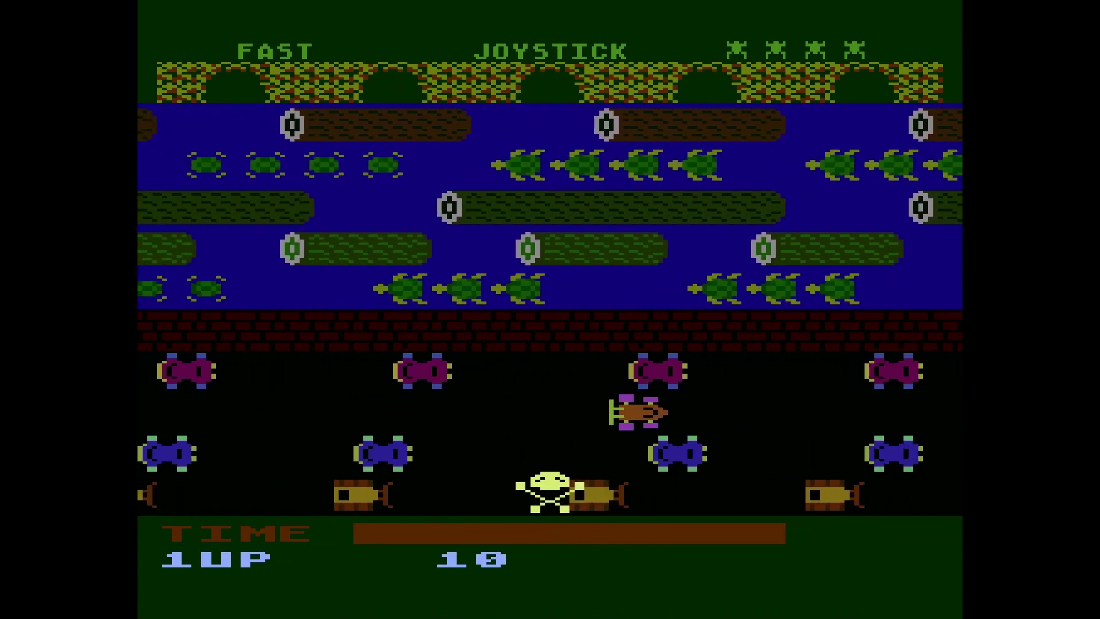